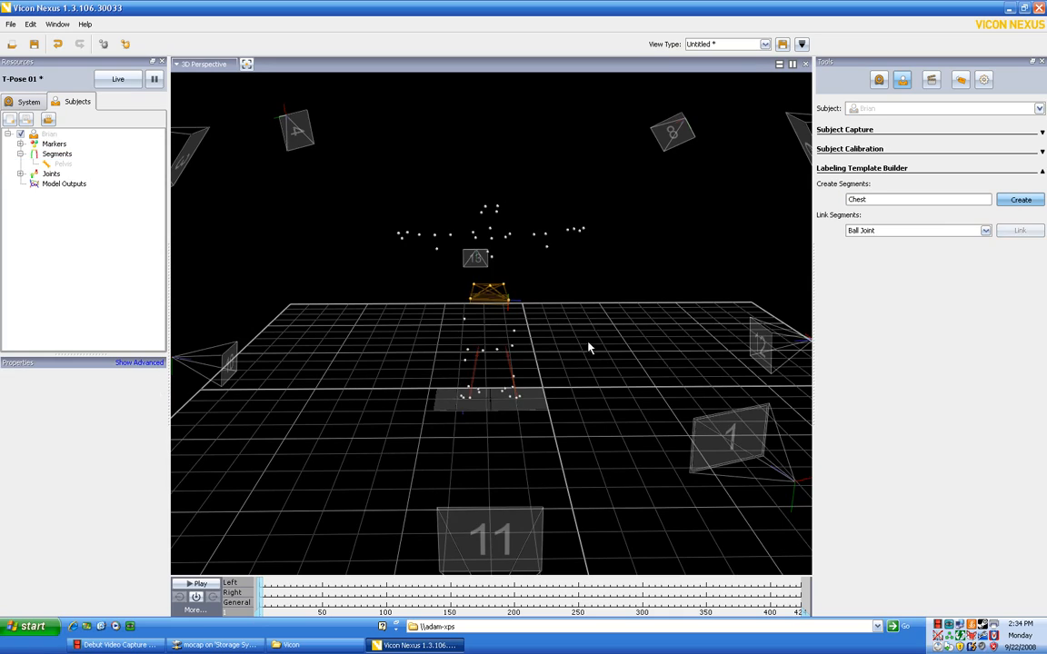
# Create the Chest segment from the eight upper-torso markers, covering the shoulders, the front of the chest and the back.
pyautogui.moveTo(594, 297); pyautogui.dragTo(523, 288)
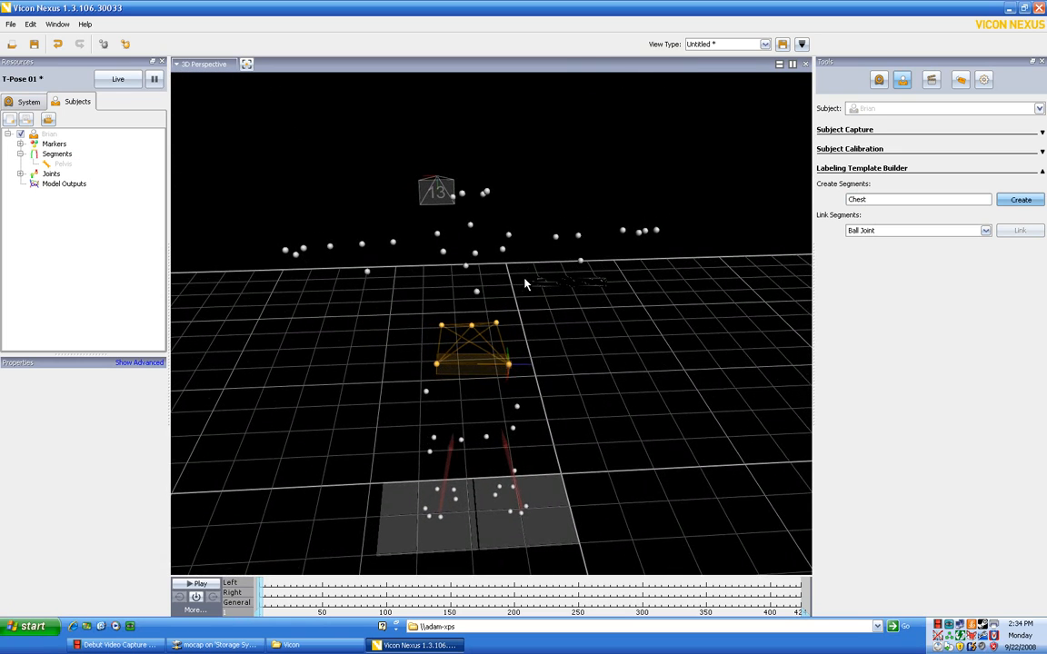
pyautogui.click(501, 250)
pyautogui.click(440, 252)
pyautogui.click(509, 236)
pyautogui.click(437, 234)
pyautogui.moveTo(525, 284); pyautogui.dragTo(552, 229)
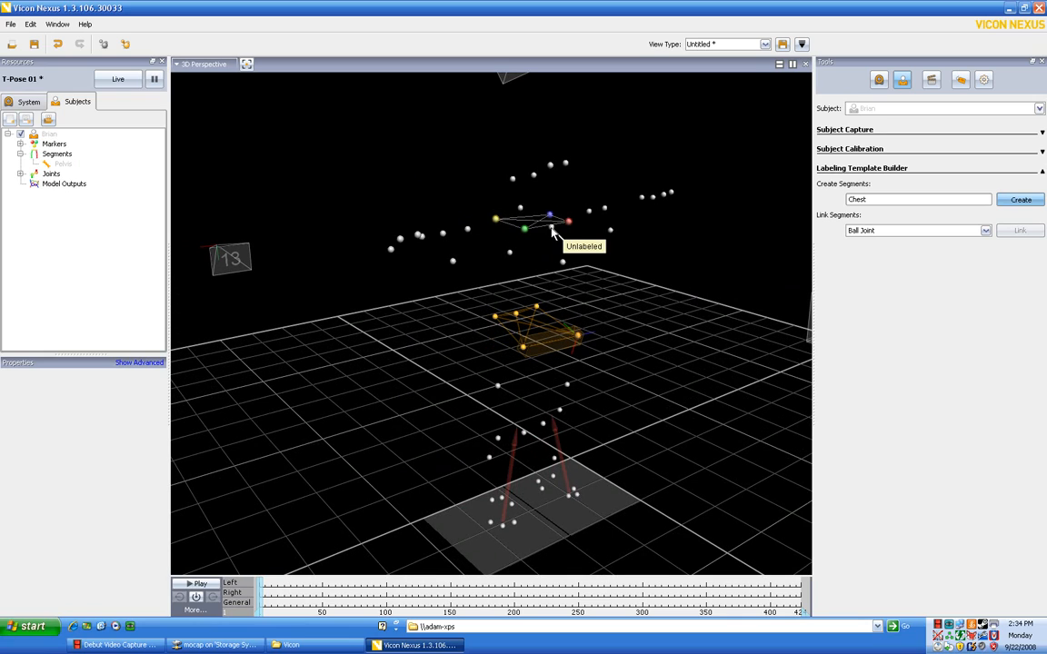
pyautogui.click(552, 229)
pyautogui.click(521, 210)
pyautogui.keyDown('ctrl'); pyautogui.click(564, 263); pyautogui.keyUp('ctrl')
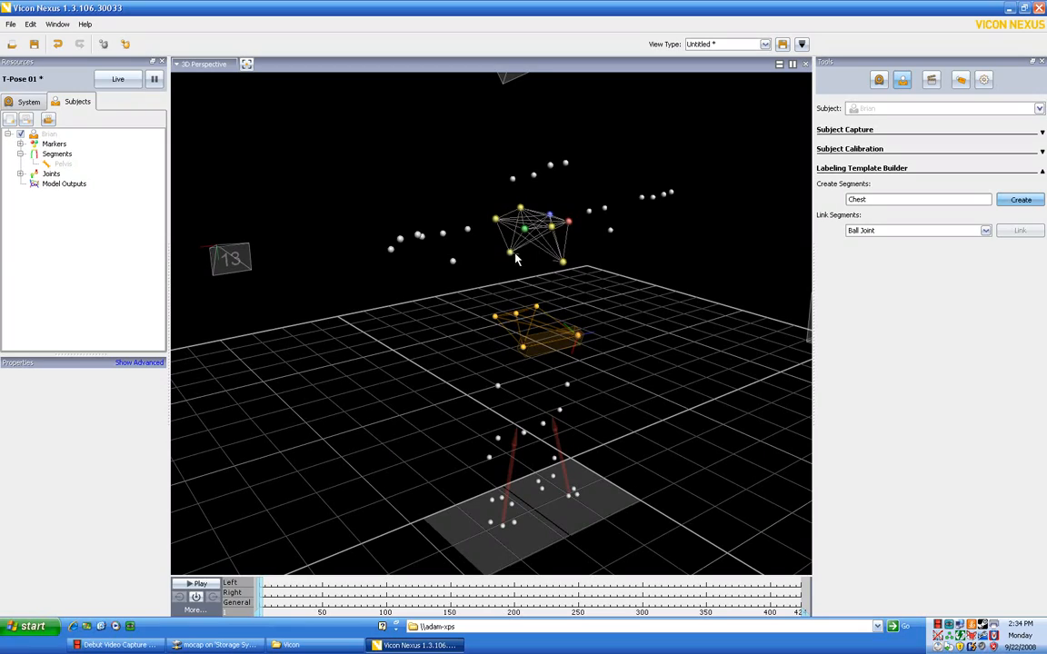
pyautogui.moveTo(658, 290)
pyautogui.mouseDown()
pyautogui.moveTo(614, 295)
pyautogui.moveTo(605, 314)
pyautogui.moveTo(614, 318)
pyautogui.moveTo(626, 306)
pyautogui.moveTo(610, 299)
pyautogui.moveTo(666, 294)
pyautogui.moveTo(614, 295)
pyautogui.mouseUp()
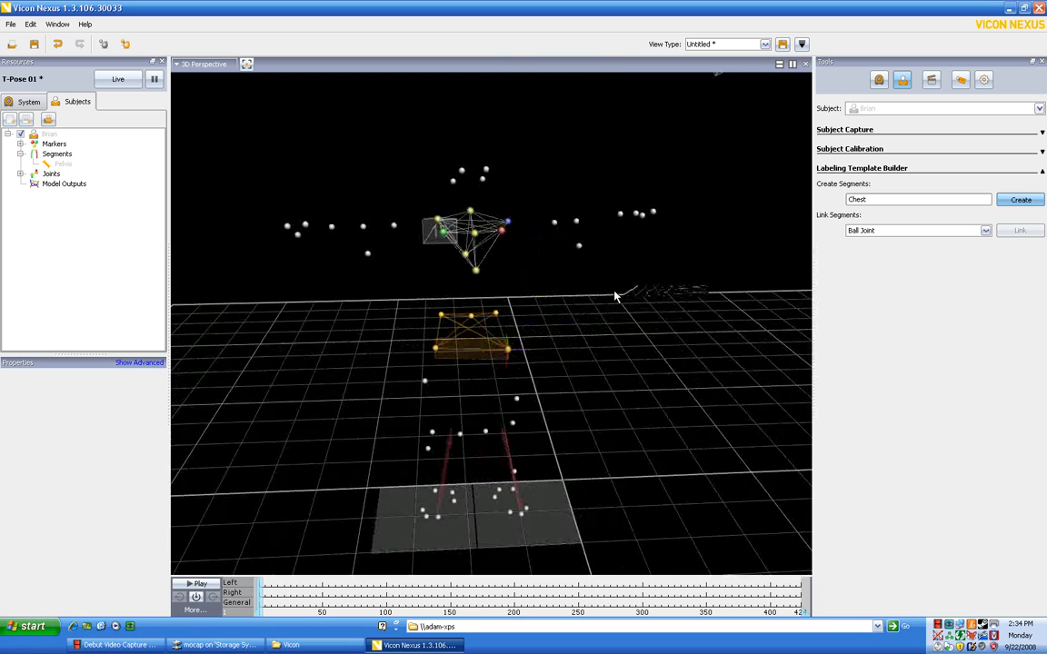
pyautogui.click(1016, 201)
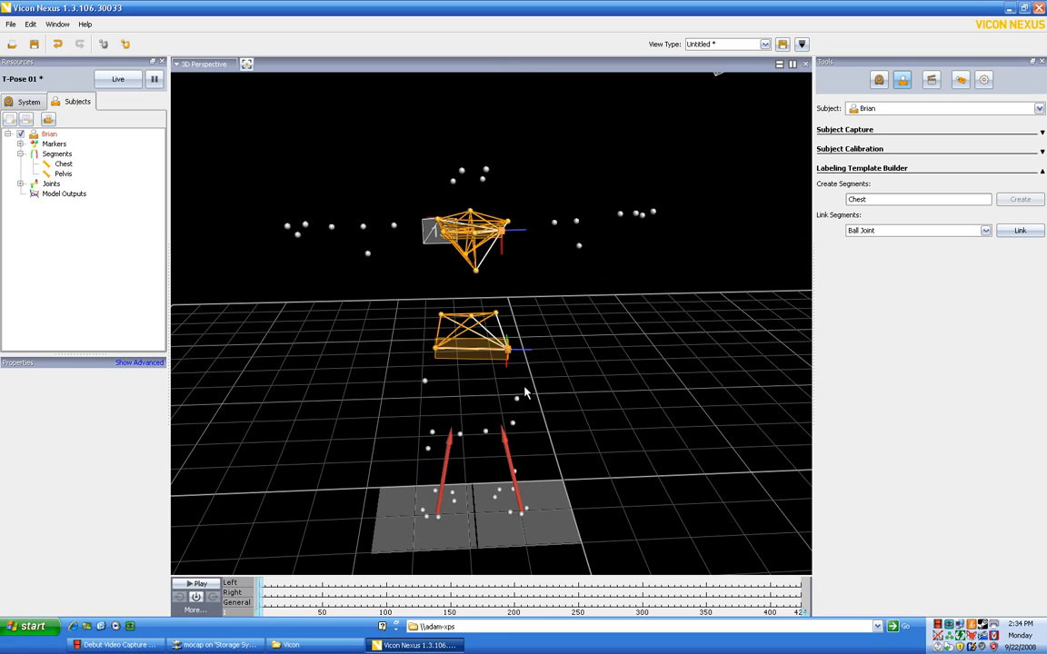
# Create a segment named Head from the four head markers above the chest.
pyautogui.moveTo(875, 199); pyautogui.dragTo(823, 208)
pyautogui.write('Head')
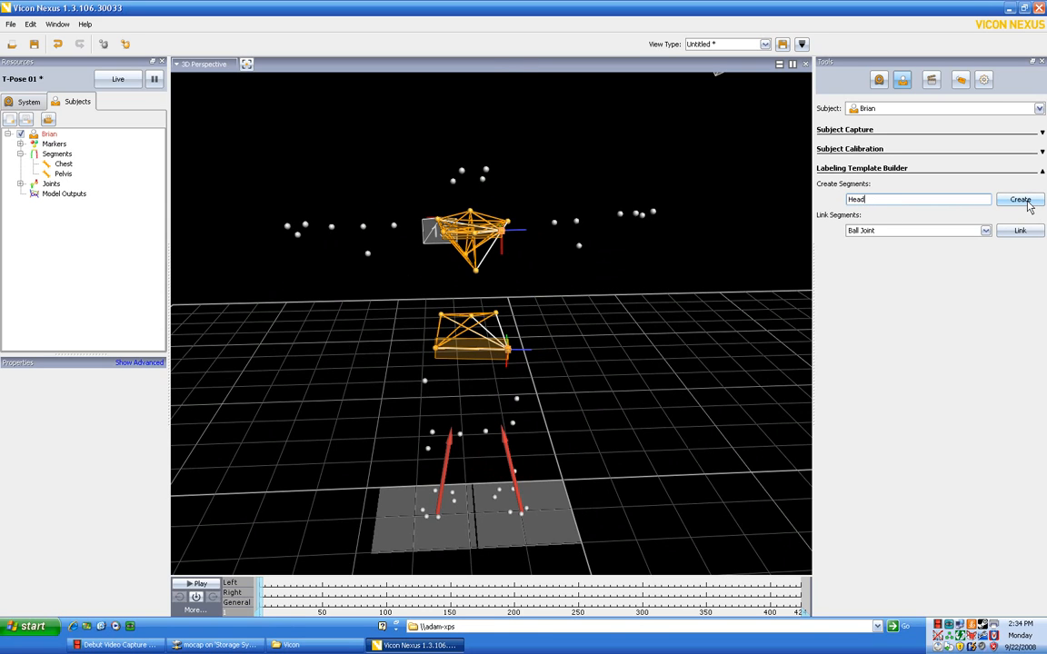
pyautogui.click(1025, 201)
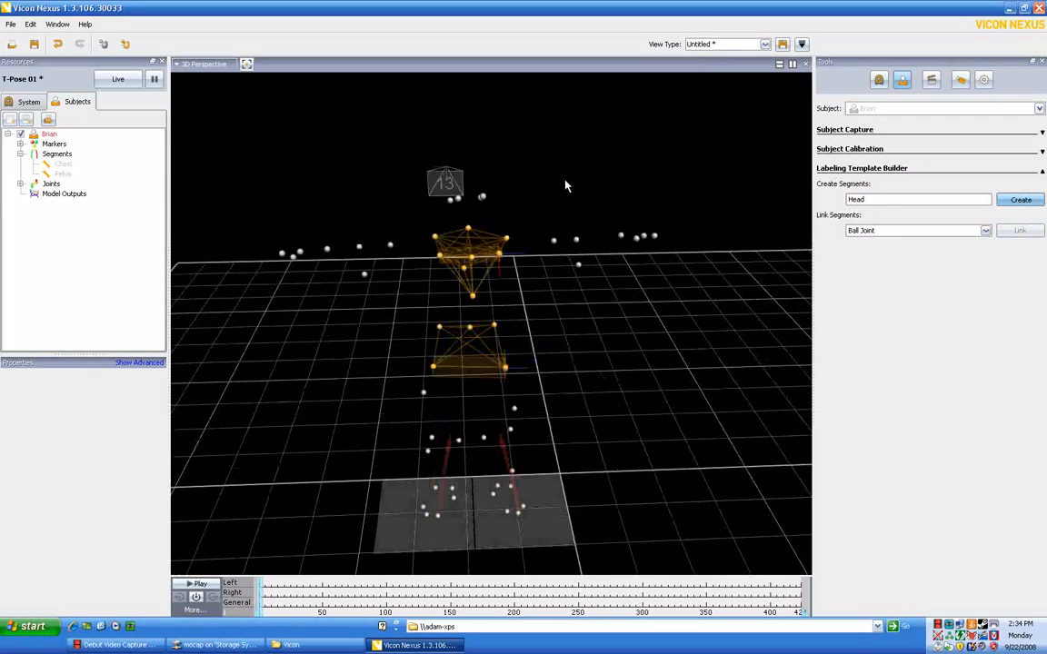
pyautogui.moveTo(564, 180); pyautogui.dragTo(494, 257)
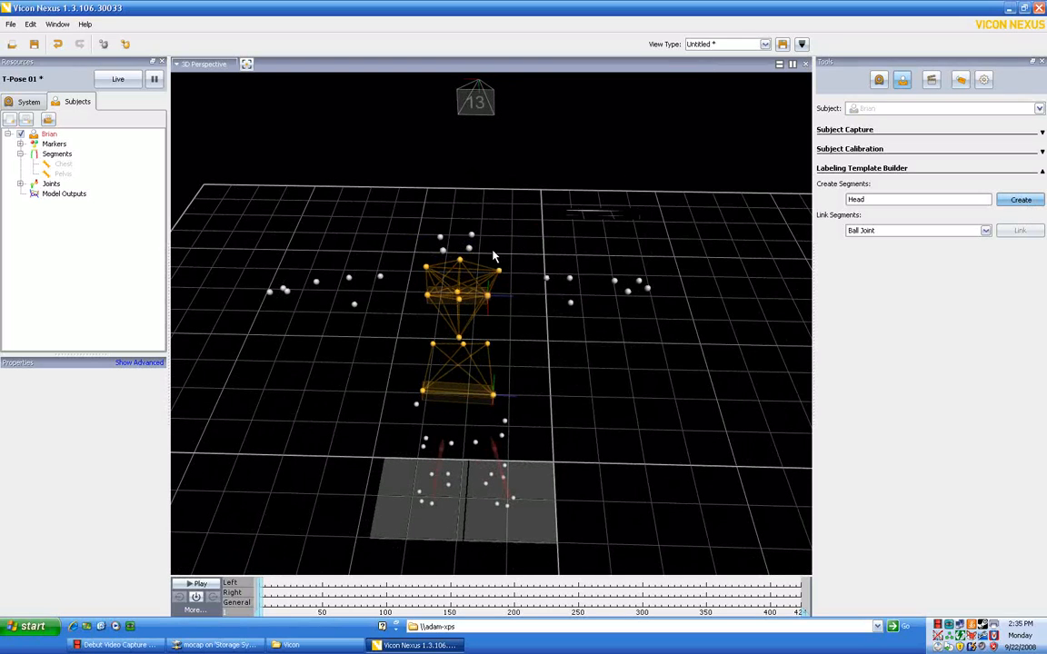
pyautogui.click(470, 248)
pyautogui.click(441, 238)
pyautogui.moveTo(515, 238)
pyautogui.mouseDown()
pyautogui.moveTo(528, 213)
pyautogui.moveTo(514, 212)
pyautogui.moveTo(509, 229)
pyautogui.mouseUp()
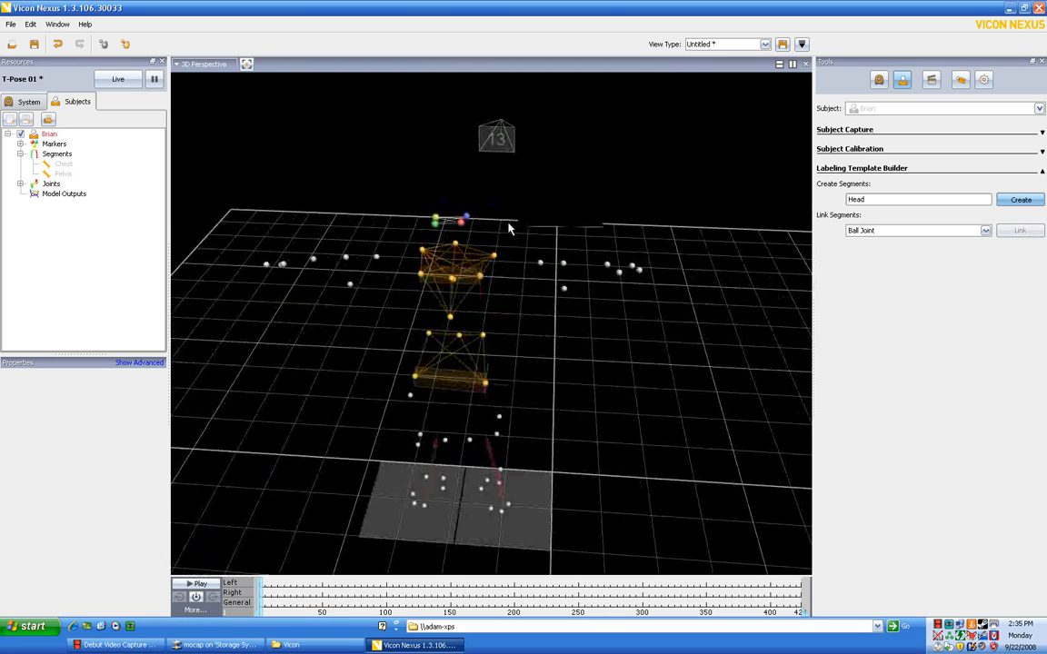
pyautogui.click(1020, 199)
# Examine the pelvis, chest and head segments and the unassigned limb markers from the front and the back.
pyautogui.moveTo(627, 223); pyautogui.dragTo(633, 187)
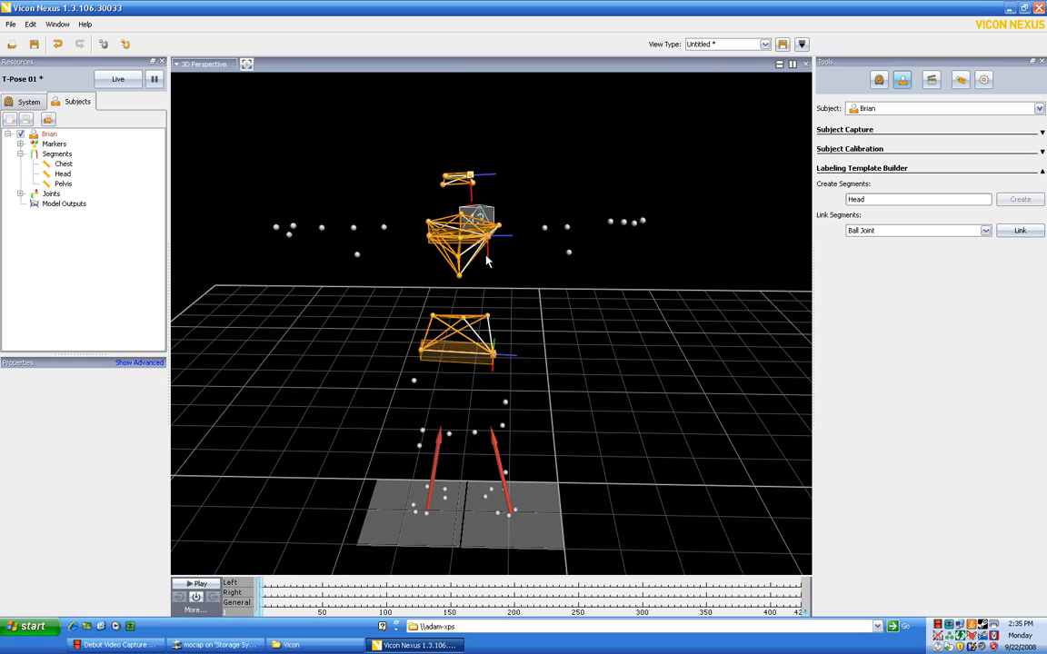
pyautogui.moveTo(499, 237); pyautogui.dragTo(597, 289)
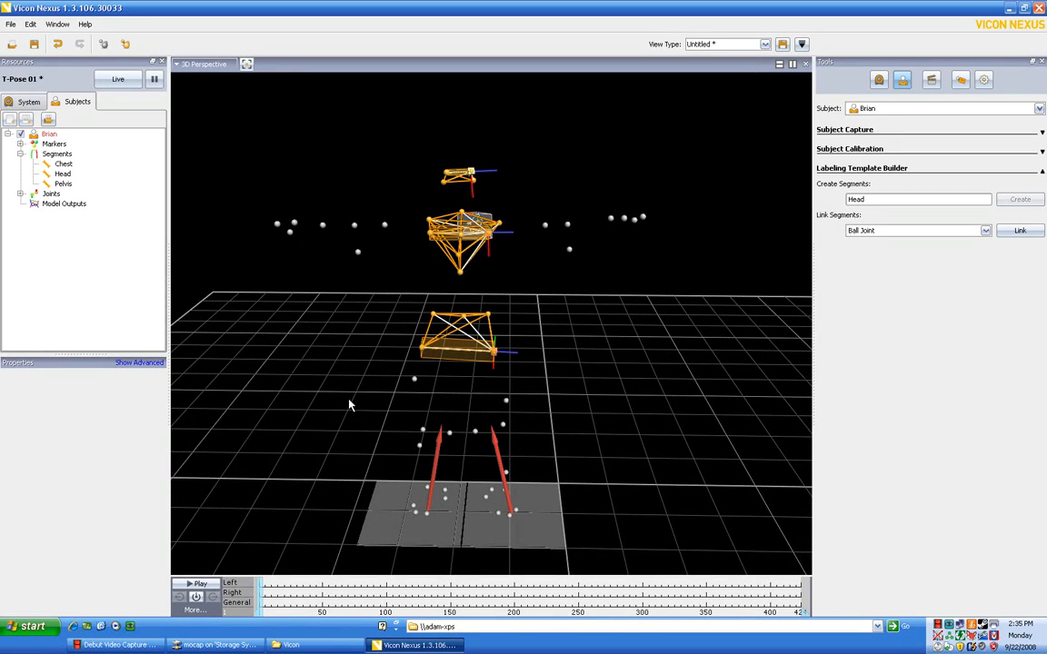
pyautogui.moveTo(696, 327); pyautogui.dragTo(380, 326)
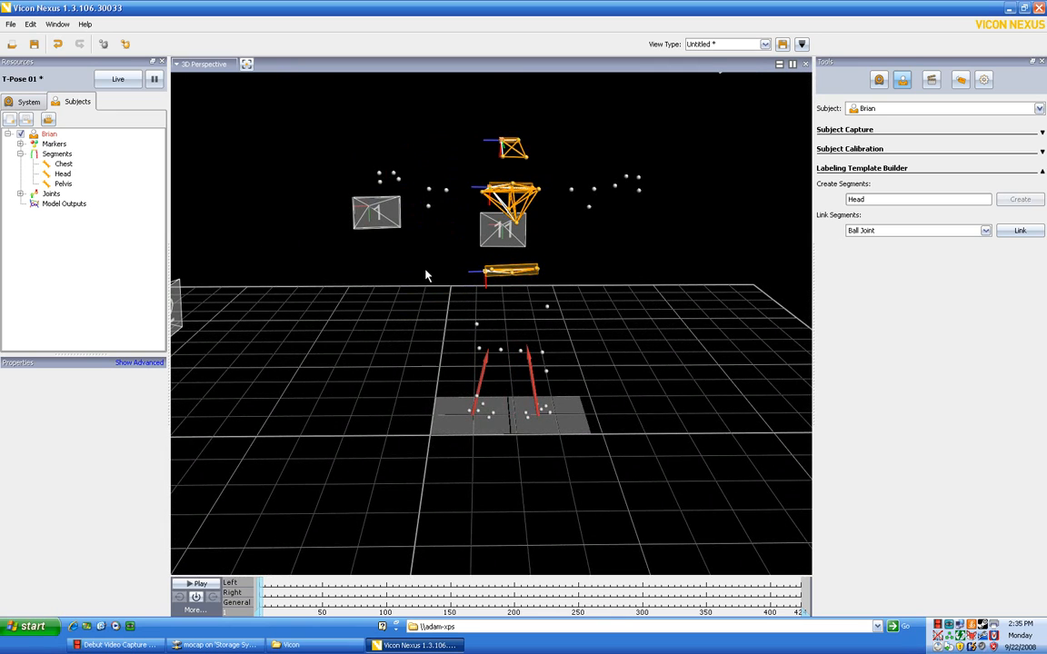
pyautogui.moveTo(430, 280); pyautogui.dragTo(416, 330)
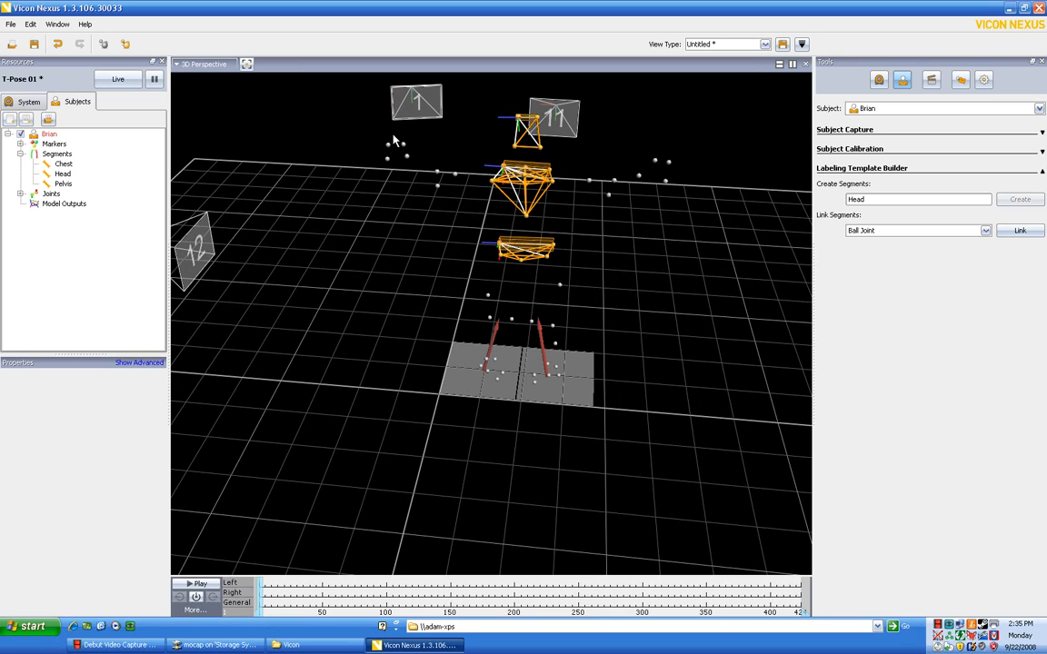
pyautogui.moveTo(393, 219); pyautogui.dragTo(641, 281)
pyautogui.moveTo(636, 294); pyautogui.dragTo(634, 270, button='middle')
pyautogui.moveTo(634, 270); pyautogui.dragTo(633, 301, button='right')
pyautogui.moveTo(634, 308); pyautogui.dragTo(624, 336)
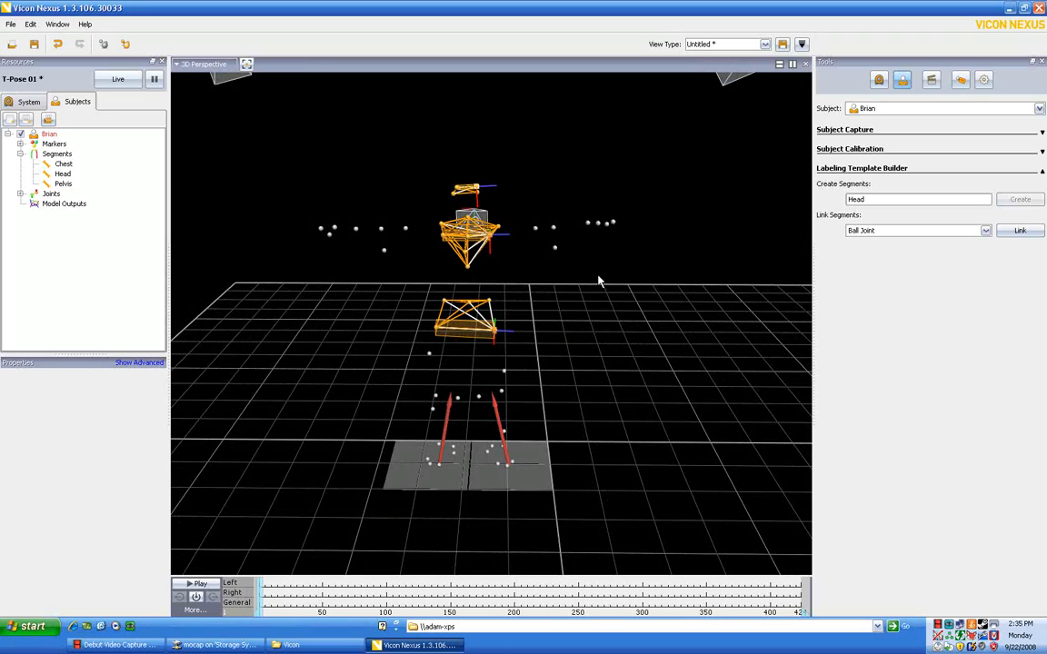
pyautogui.moveTo(598, 275); pyautogui.dragTo(601, 281)
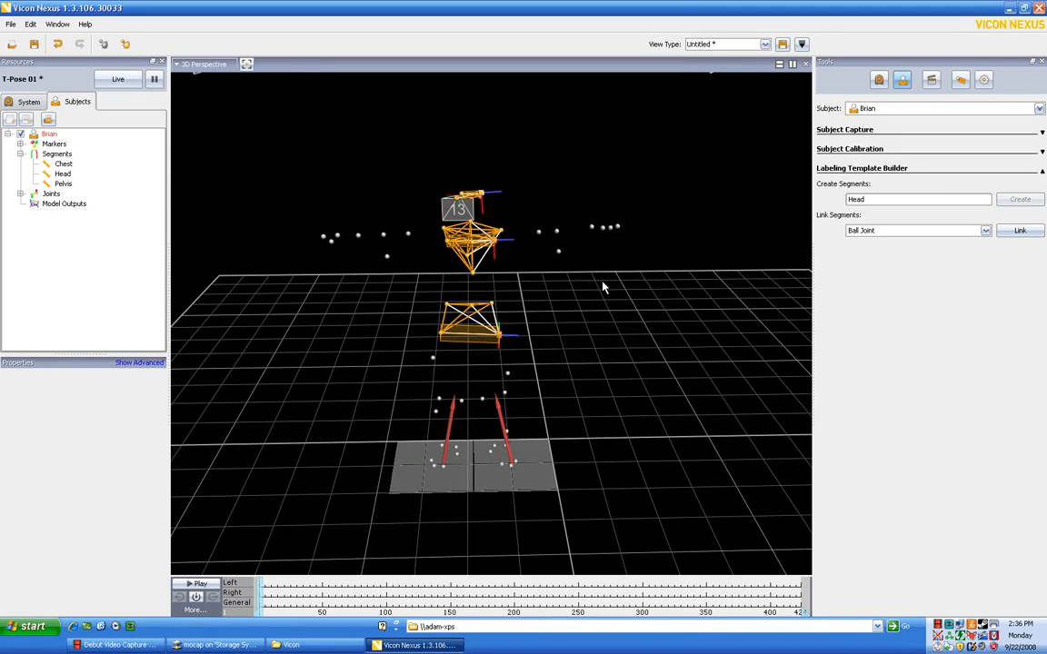
# Create a segment named LeftArm from the chest's left shoulder marker, the left elbow marker and the upper-arm marker between them.
pyautogui.doubleClick(868, 201)
pyautogui.write('LeftArm')
pyautogui.click(1020, 199)
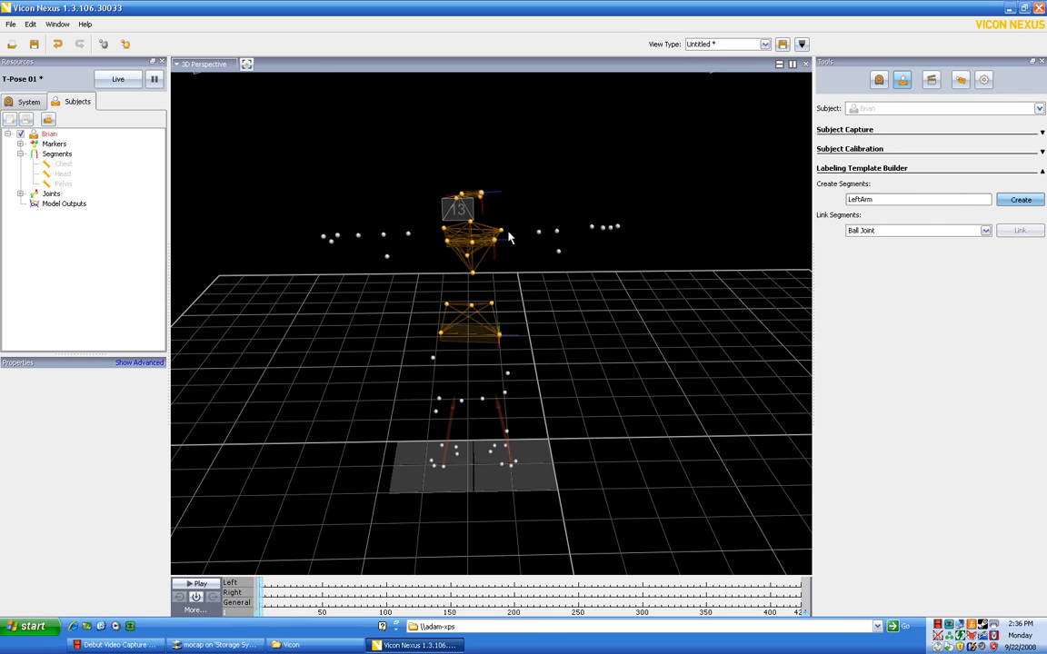
pyautogui.moveTo(526, 214); pyautogui.dragTo(527, 234)
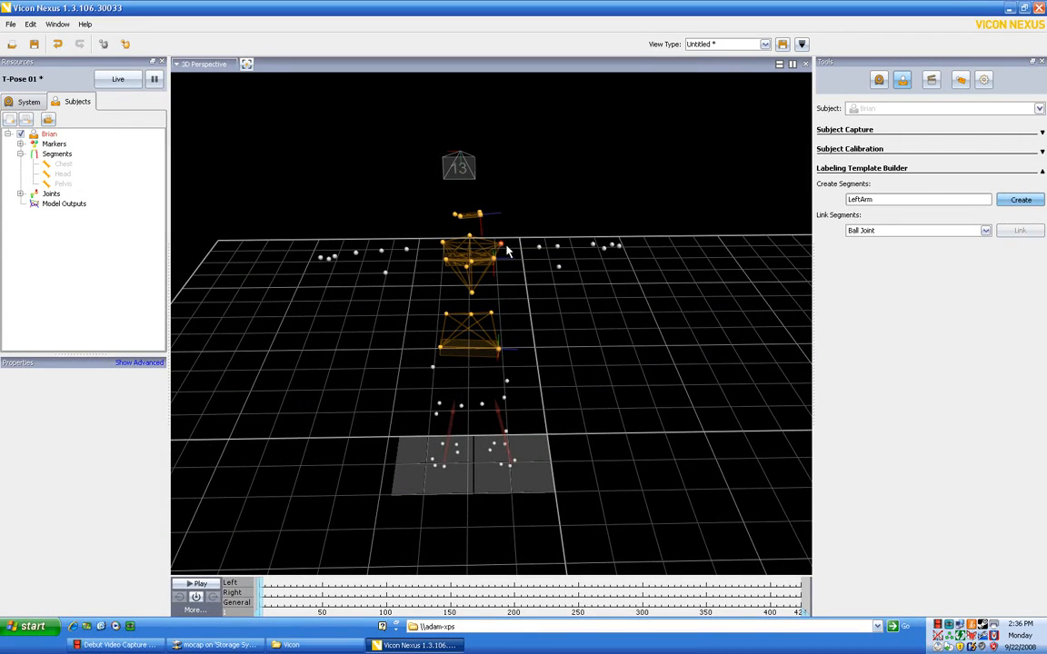
pyautogui.click(558, 248)
pyautogui.click(537, 248)
pyautogui.click(1017, 200)
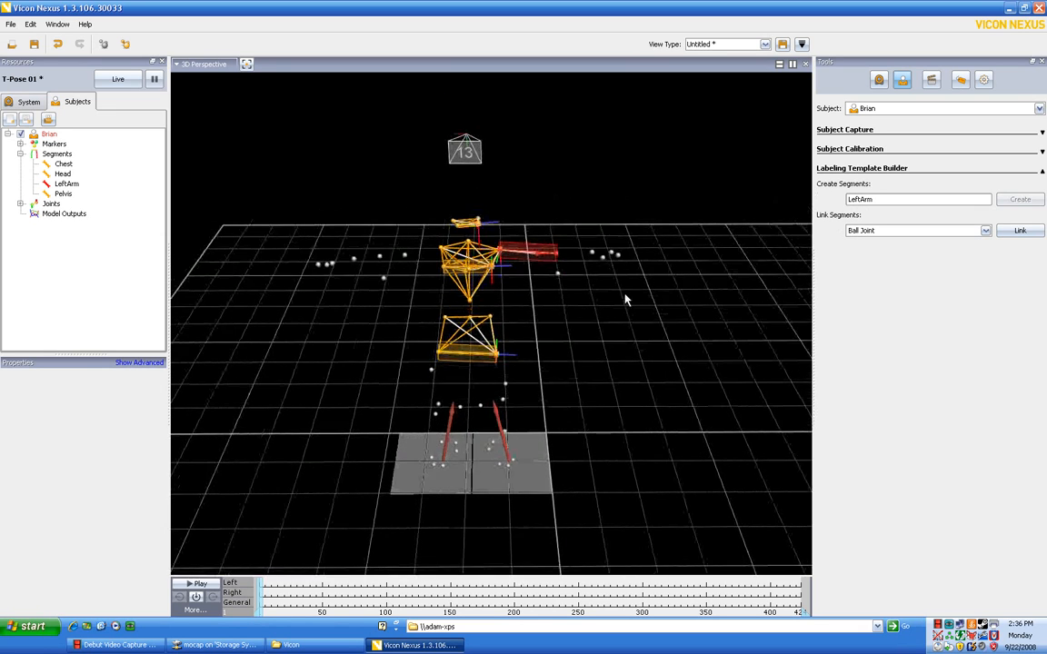
# Create a segment named LeftForArm from the left elbow marker, the two left wrist markers and the forearm marker.
pyautogui.moveTo(624, 283); pyautogui.dragTo(633, 281)
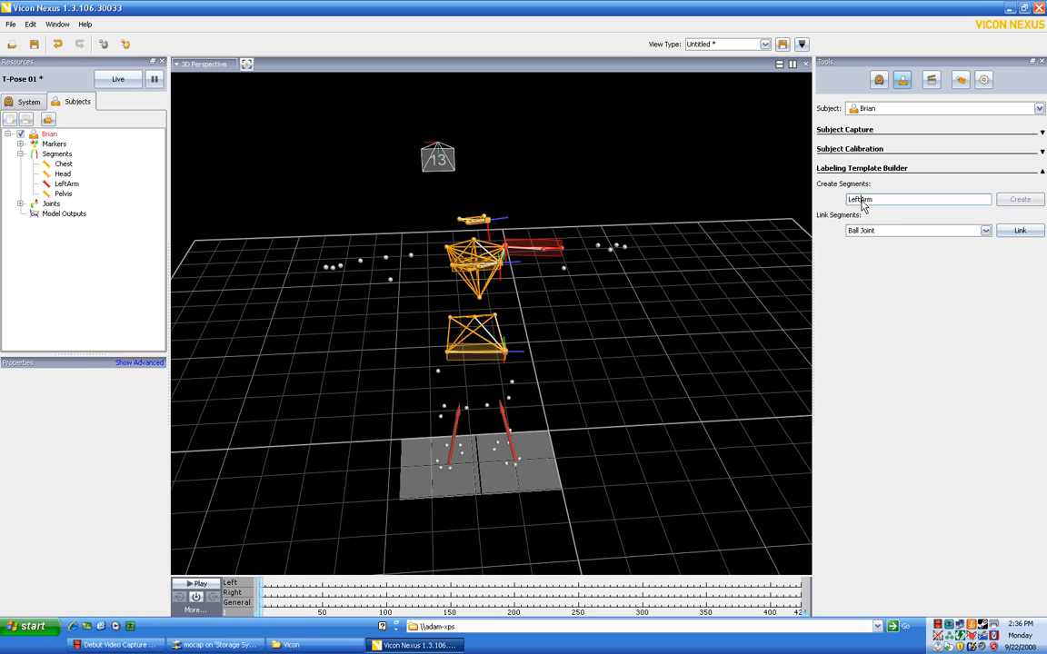
pyautogui.moveTo(859, 200); pyautogui.dragTo(880, 206)
pyautogui.press('BackSpace')
pyautogui.click(1019, 199)
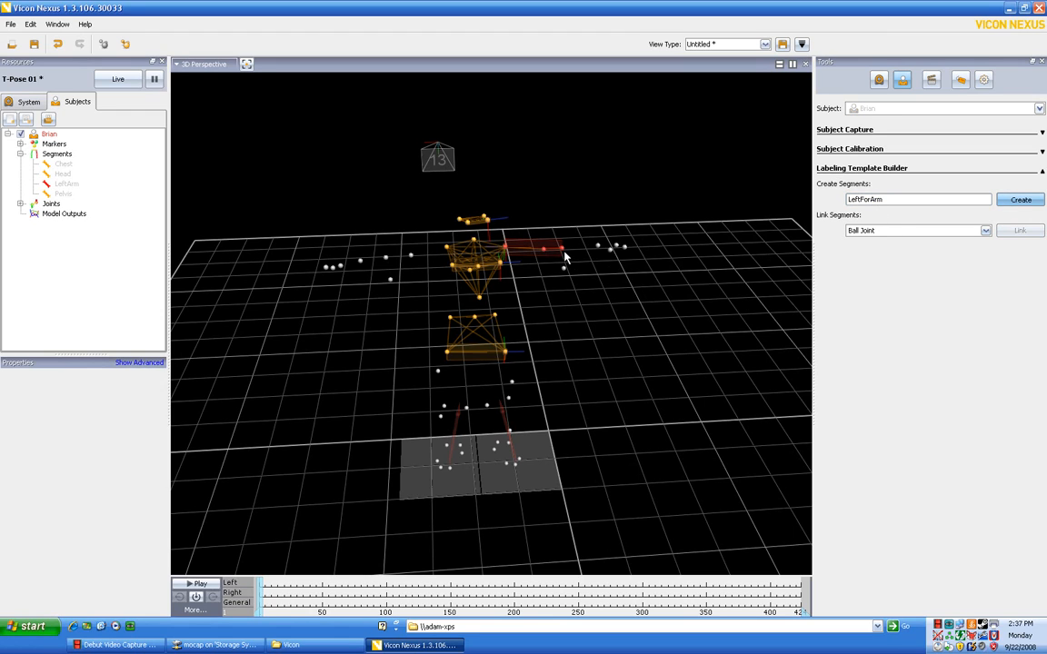
pyautogui.moveTo(563, 255); pyautogui.dragTo(620, 284)
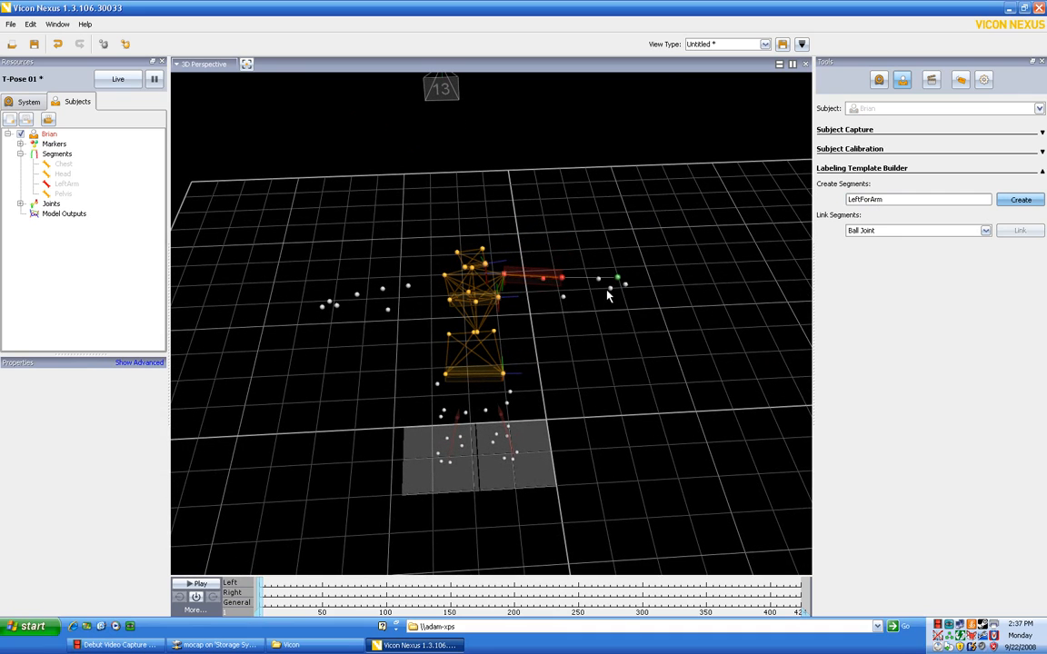
pyautogui.click(610, 290)
pyautogui.click(600, 283)
pyautogui.click(1015, 203)
# Create a segment named LeftHand from the two left wrist markers and the outermost left hand marker.
pyautogui.moveTo(698, 256); pyautogui.dragTo(701, 285)
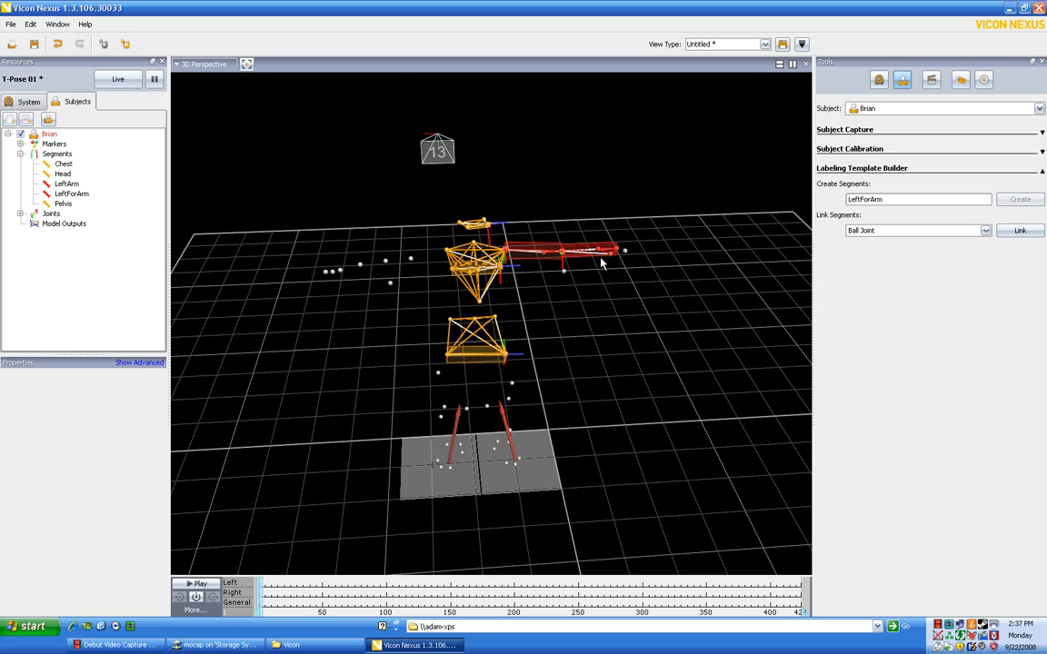
pyautogui.click(890, 202)
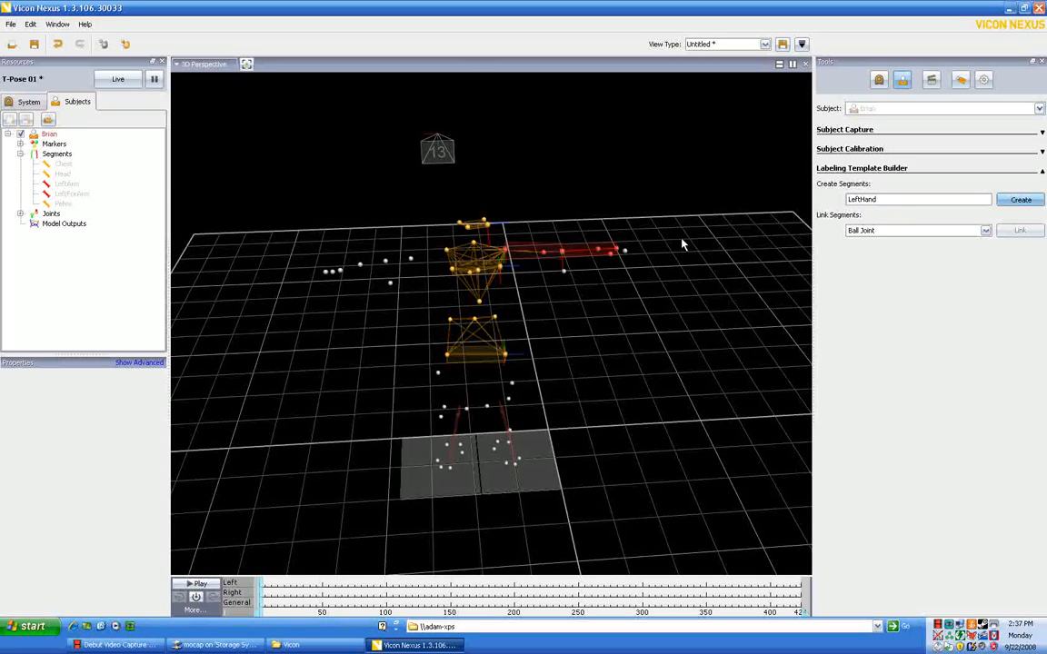
pyautogui.moveTo(684, 240); pyautogui.dragTo(695, 298)
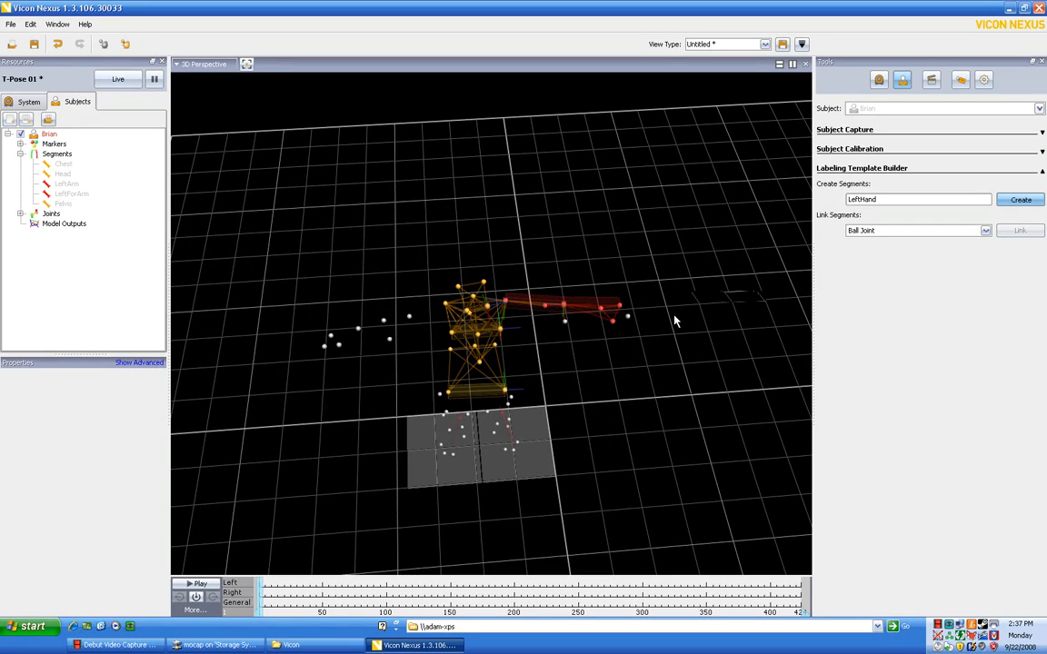
pyautogui.click(614, 323)
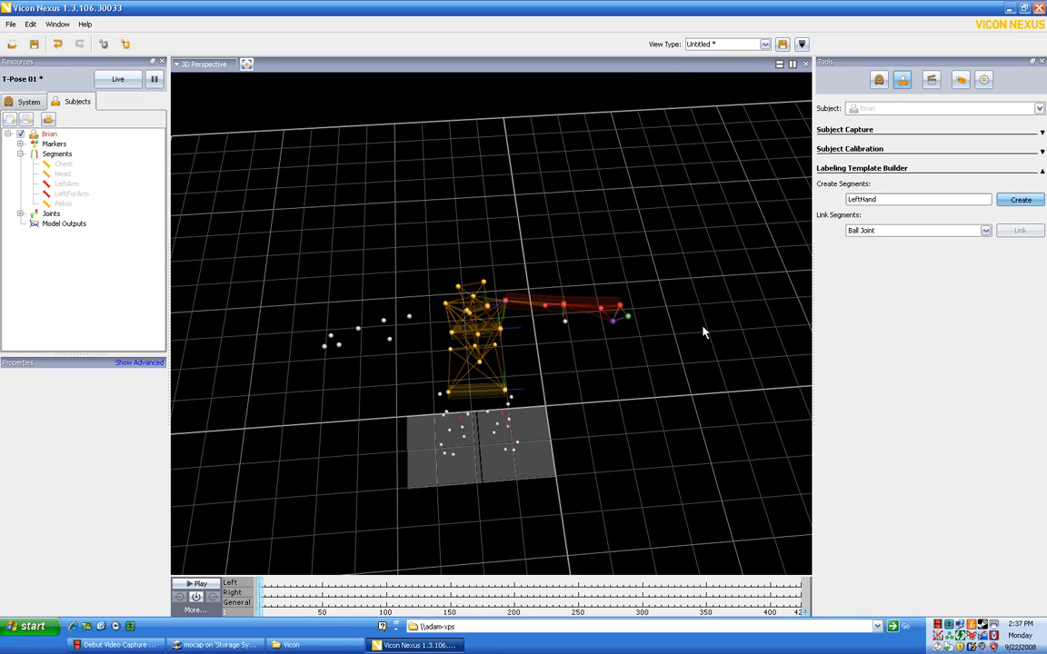
pyautogui.click(1018, 203)
pyautogui.moveTo(687, 370); pyautogui.dragTo(687, 302)
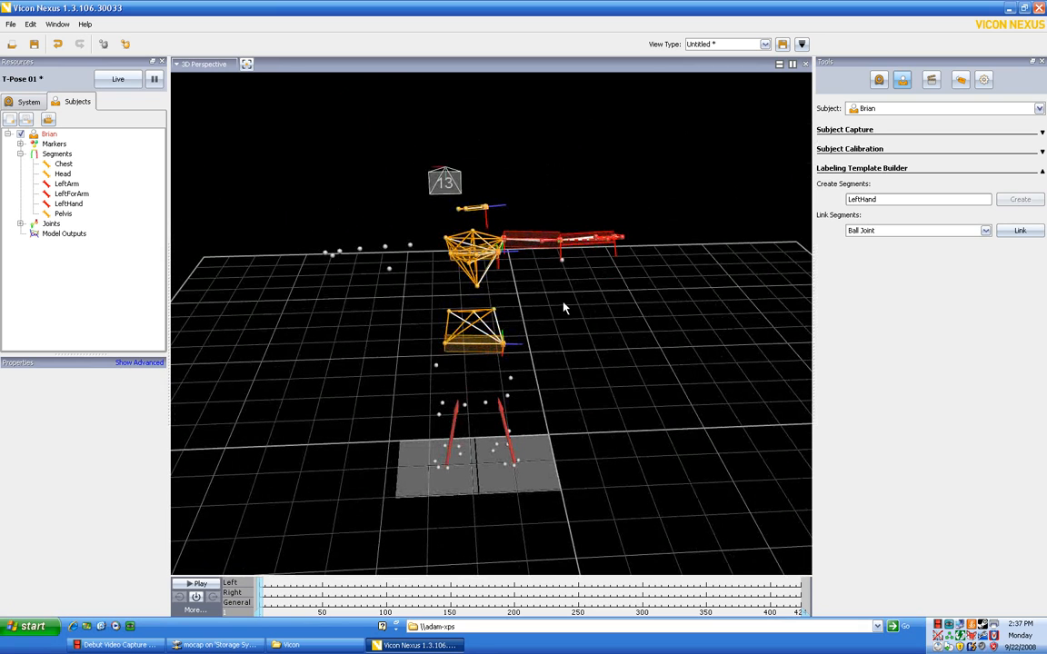
# Create a segment named RightArm from the chest's right shoulder marker, the right elbow marker and the upper-arm marker between them.
pyautogui.moveTo(955, 200); pyautogui.dragTo(793, 200)
pyautogui.write('RightArm')
pyautogui.click(1018, 199)
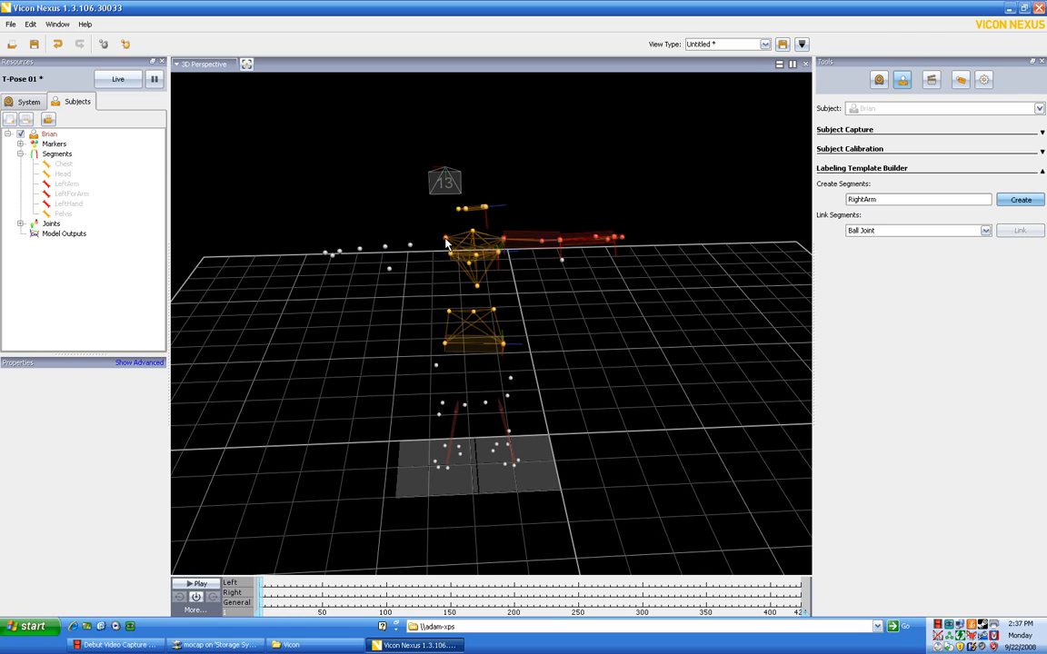
pyautogui.click(385, 248)
pyautogui.click(410, 247)
pyautogui.click(1010, 200)
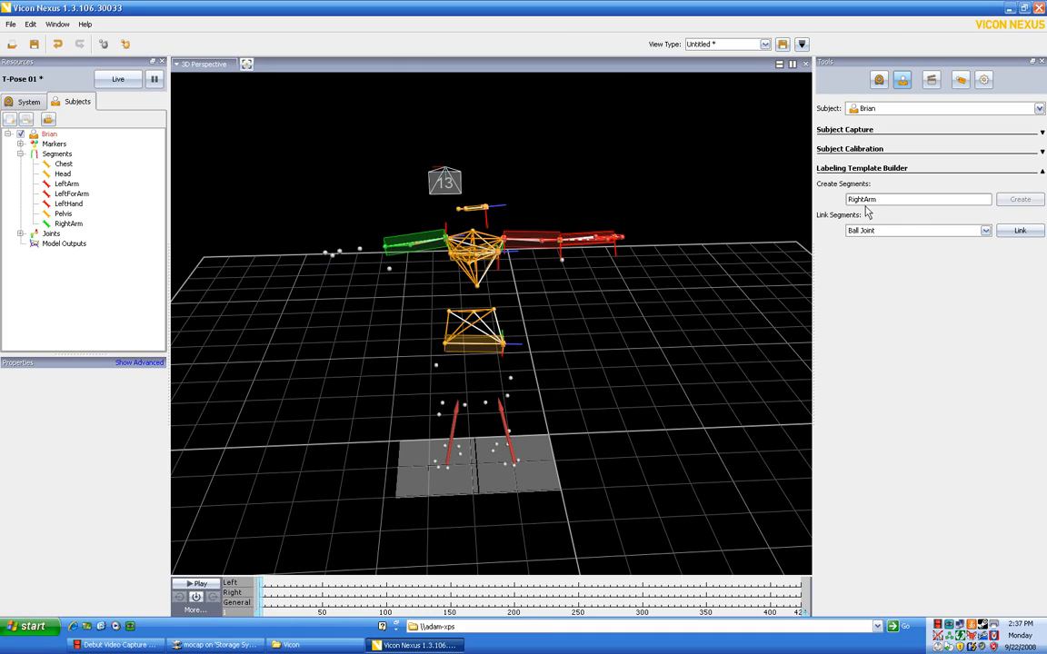
# Create a segment named RightForArm from the right elbow marker, the two right wrist markers and the forearm marker.
pyautogui.click(914, 202)
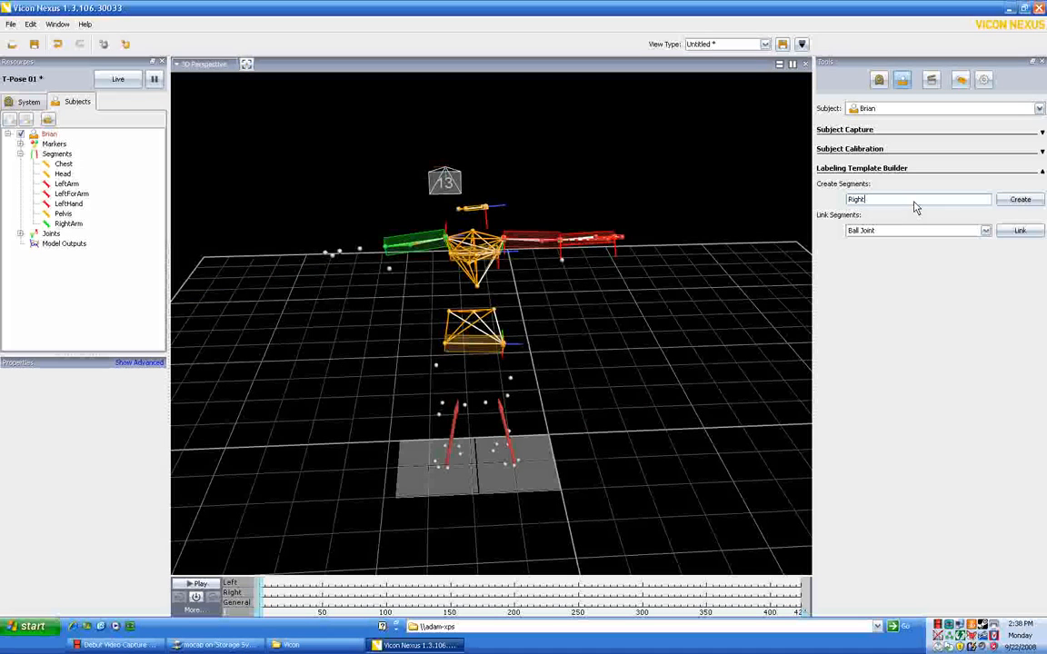
pyautogui.write('Fr')
pyautogui.click(1020, 204)
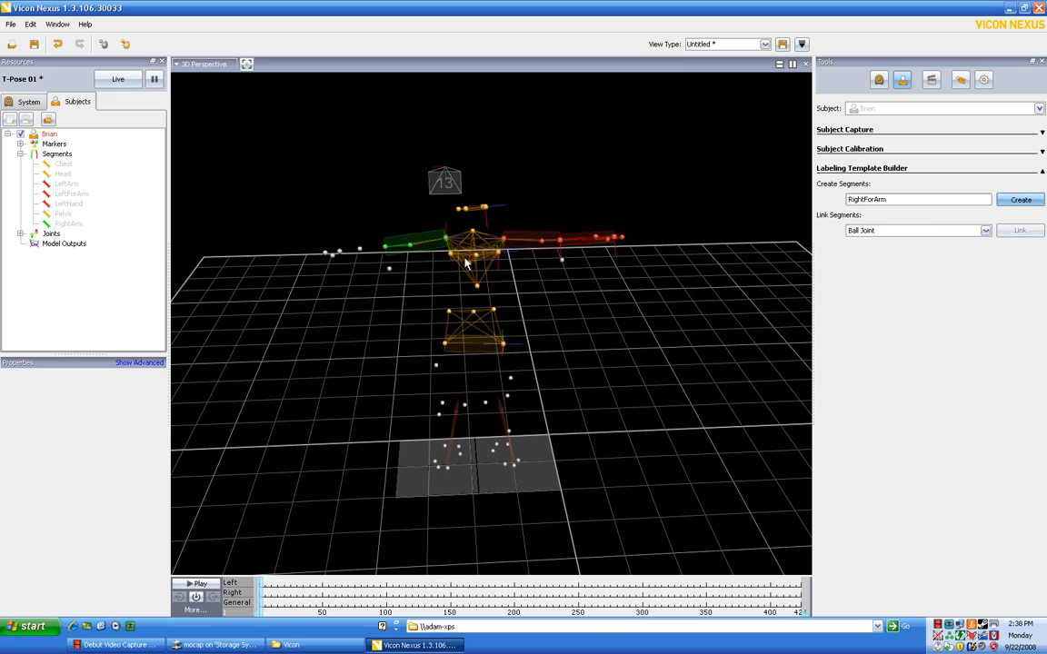
pyautogui.moveTo(385, 258)
pyautogui.mouseDown()
pyautogui.moveTo(351, 293)
pyautogui.moveTo(355, 362)
pyautogui.moveTo(379, 292)
pyautogui.moveTo(365, 312)
pyautogui.mouseUp()
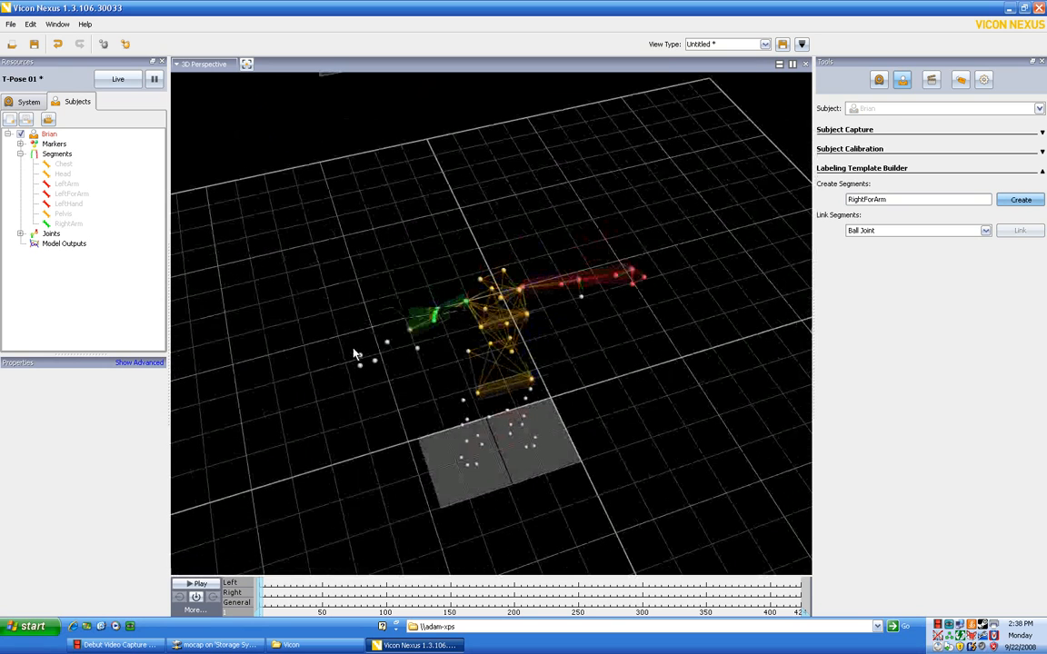
pyautogui.click(360, 356)
pyautogui.click(374, 361)
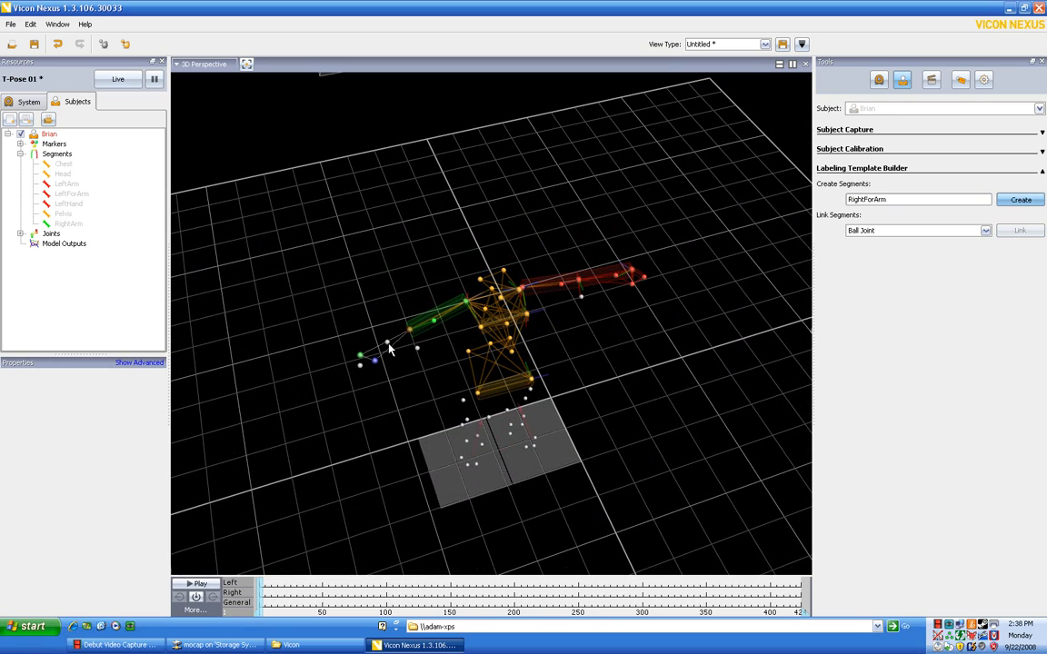
pyautogui.click(1012, 205)
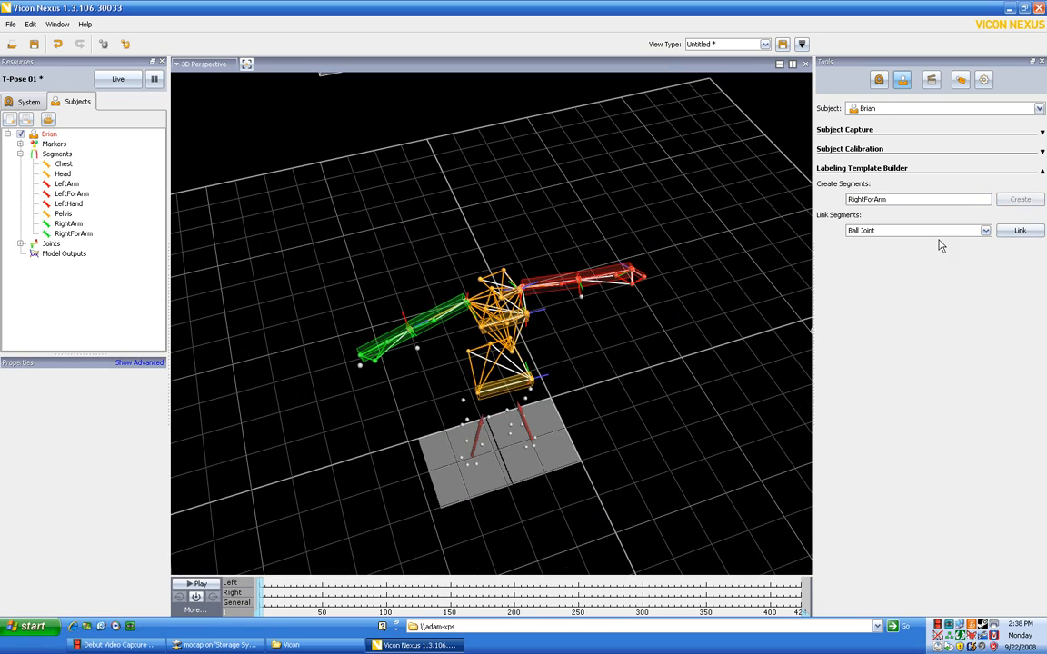
# Create a segment named RightHand from the two right wrist markers and the outermost right hand marker.
pyautogui.moveTo(677, 357); pyautogui.dragTo(907, 266)
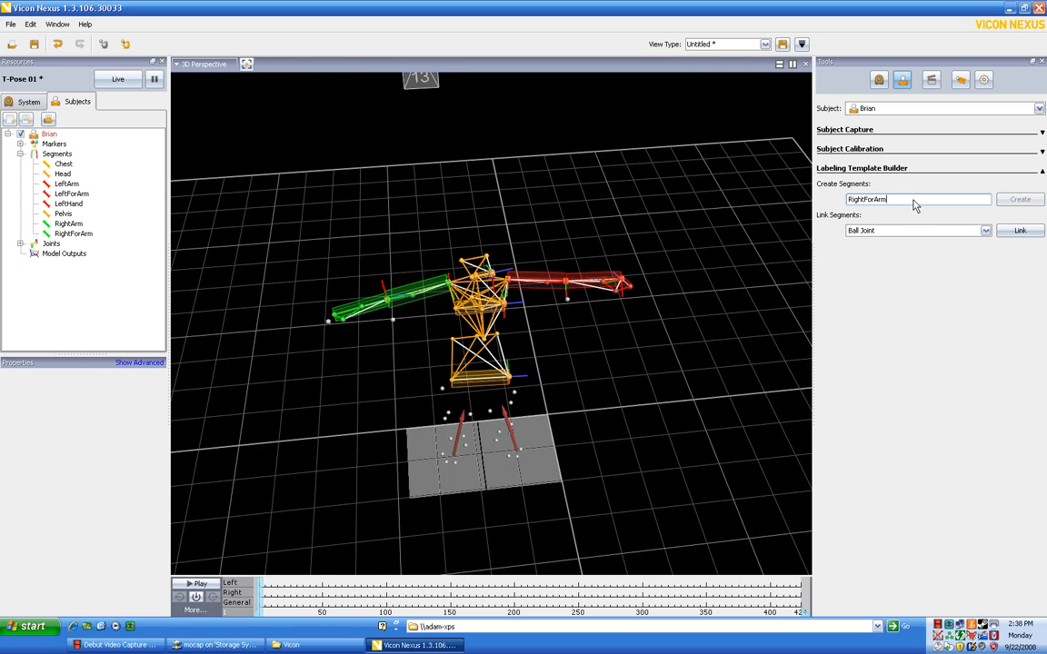
pyautogui.press('BackSpace')
pyautogui.press('BackSpace')
pyautogui.press('BackSpace')
pyautogui.press('BackSpace')
pyautogui.press('BackSpace')
pyautogui.press('BackSpace')
pyautogui.write('Hand')
pyautogui.click(1020, 199)
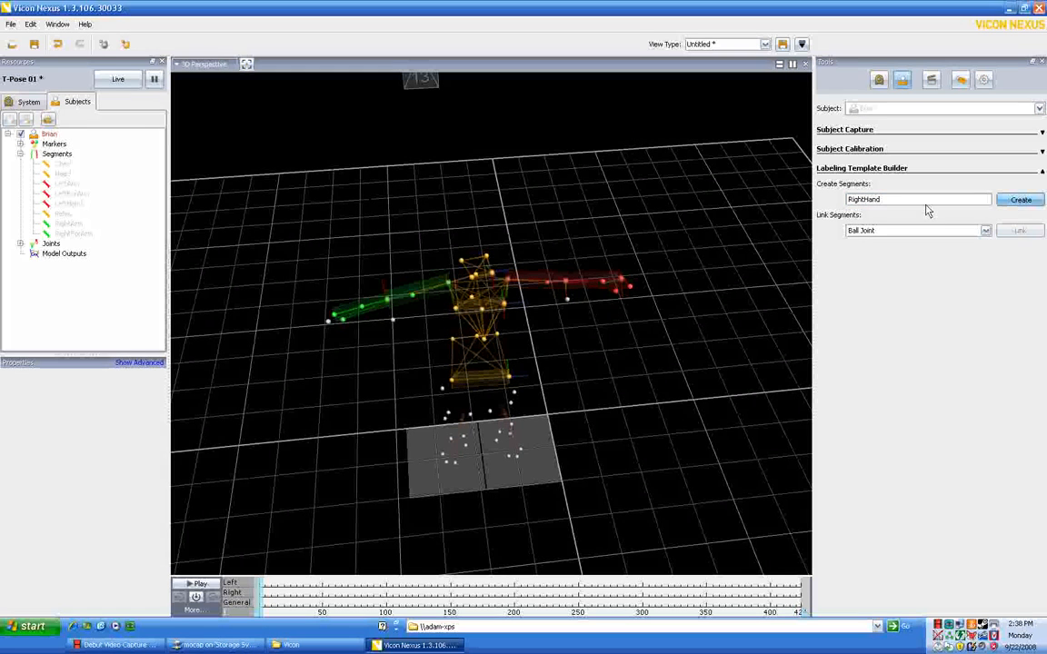
pyautogui.moveTo(323, 264); pyautogui.dragTo(319, 329)
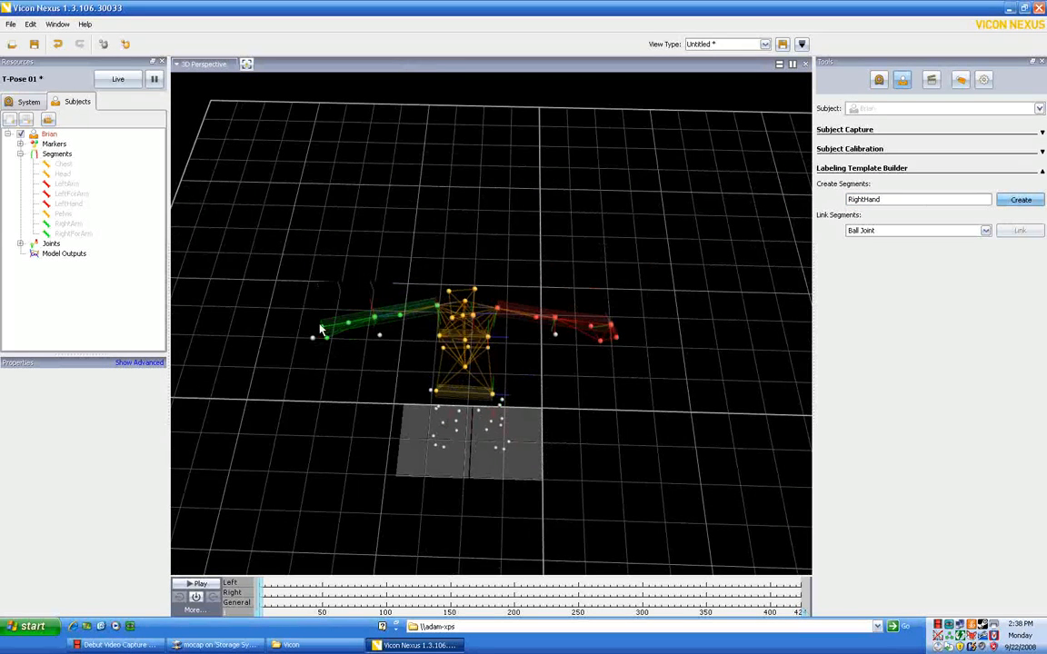
pyautogui.click(320, 326)
pyautogui.click(312, 338)
pyautogui.click(1029, 204)
# Create a segment named LeftUpLeg from the pelvis's left hip marker, the left knee marker and the thigh marker between them.
pyautogui.moveTo(785, 370); pyautogui.dragTo(785, 308)
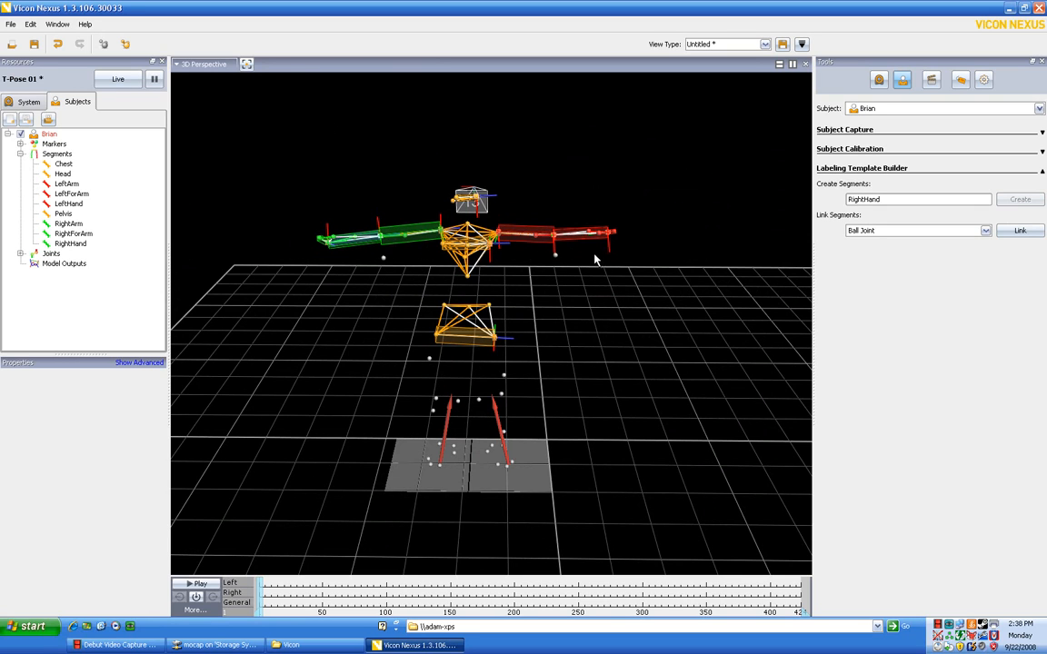
pyautogui.moveTo(572, 289); pyautogui.dragTo(660, 274)
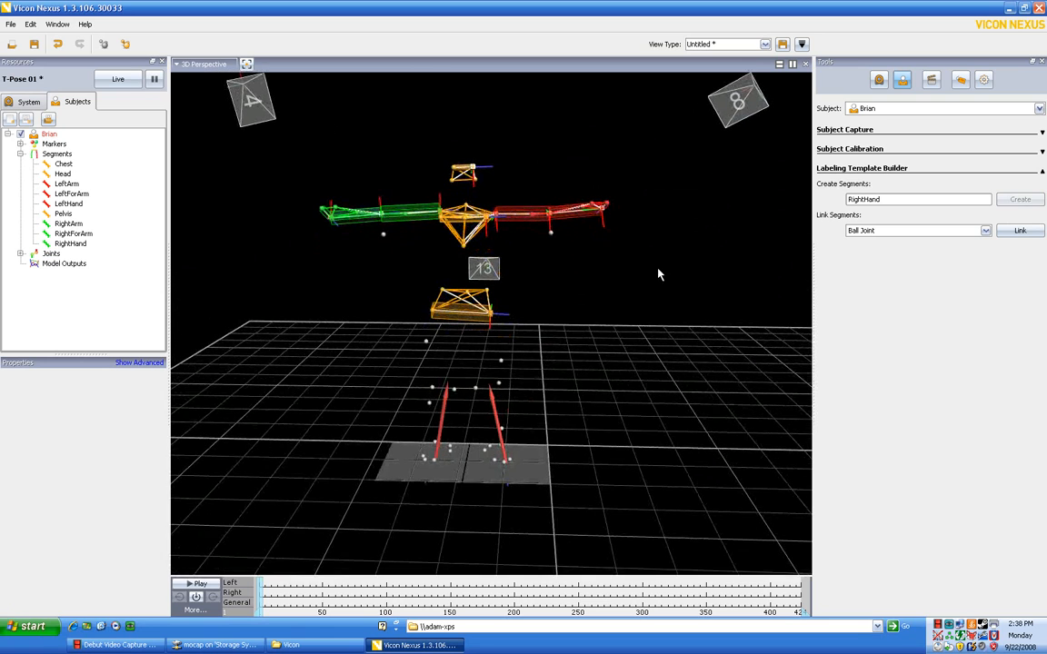
pyautogui.doubleClick(895, 202)
pyautogui.write('LeftUpLeg')
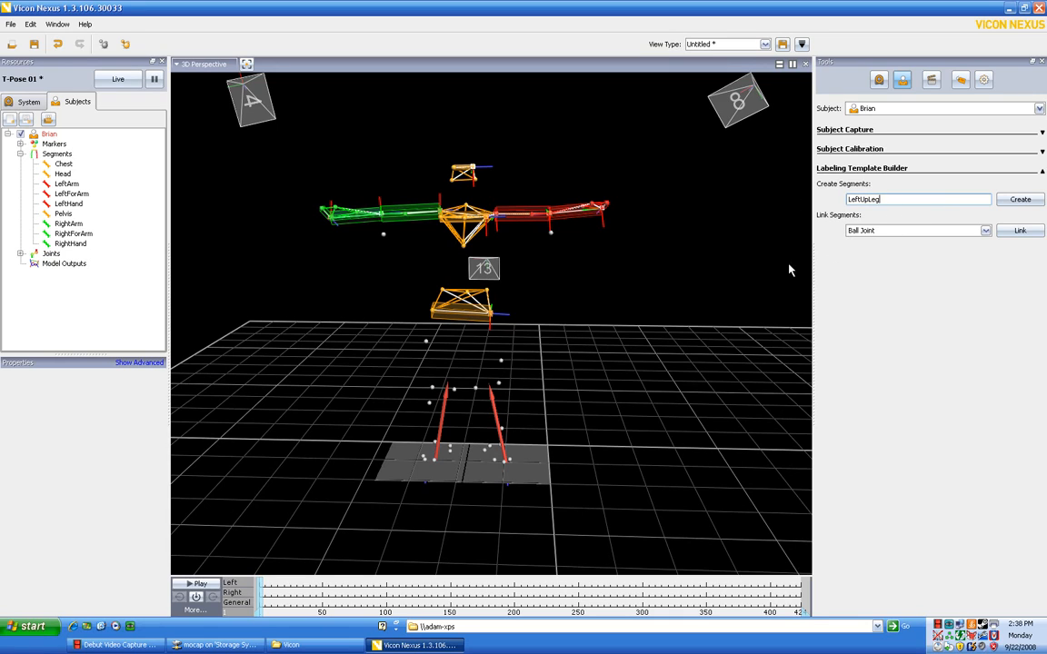
pyautogui.press('Return')
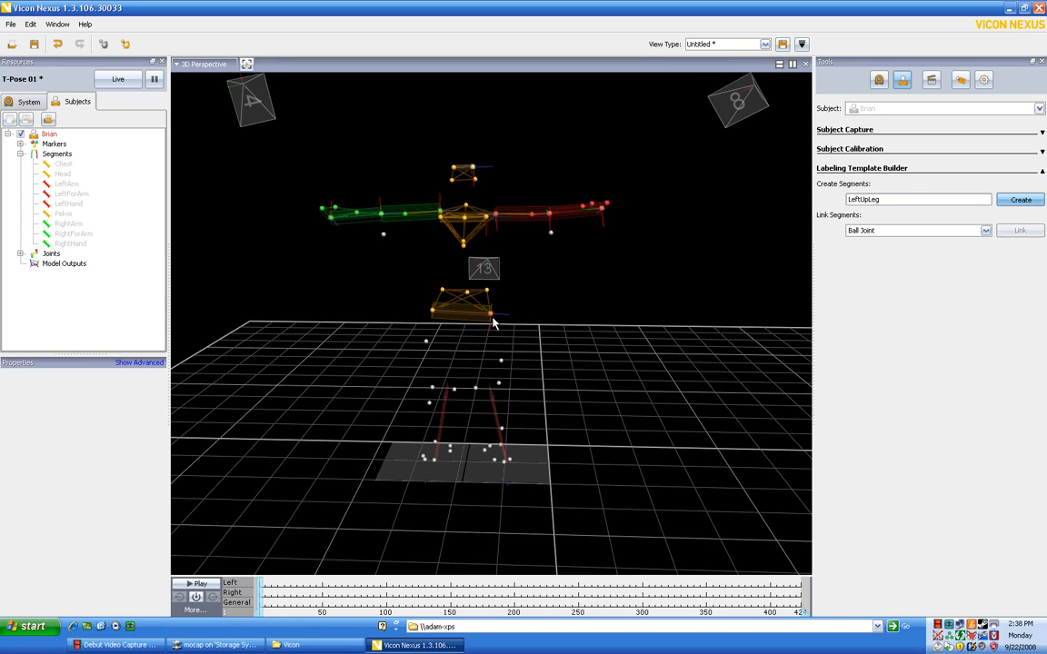
pyautogui.moveTo(563, 363); pyautogui.dragTo(567, 350)
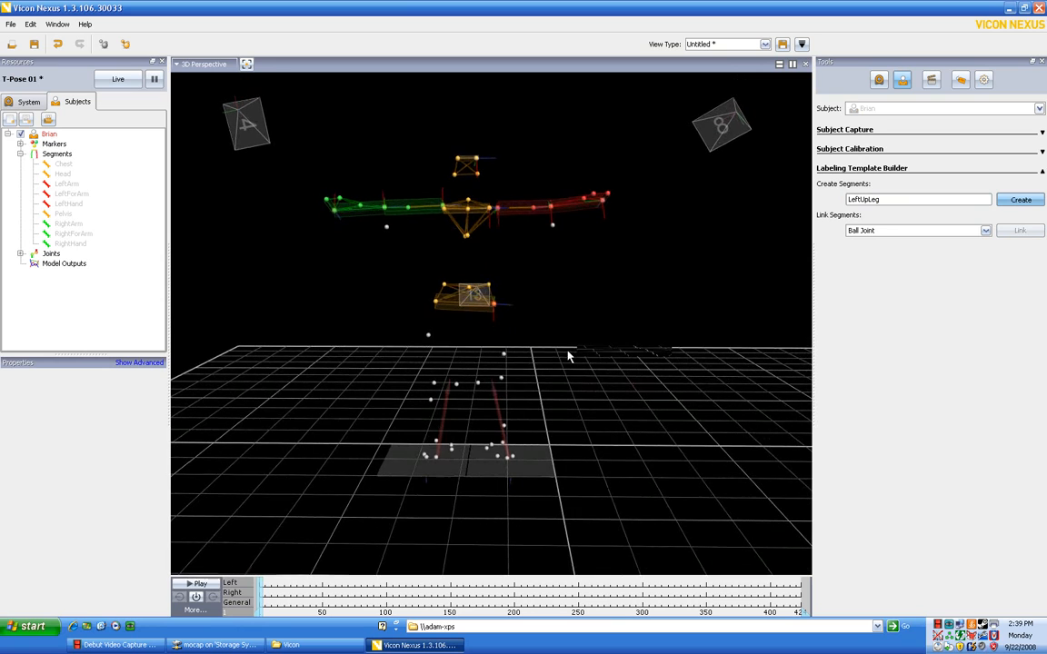
pyautogui.click(501, 380)
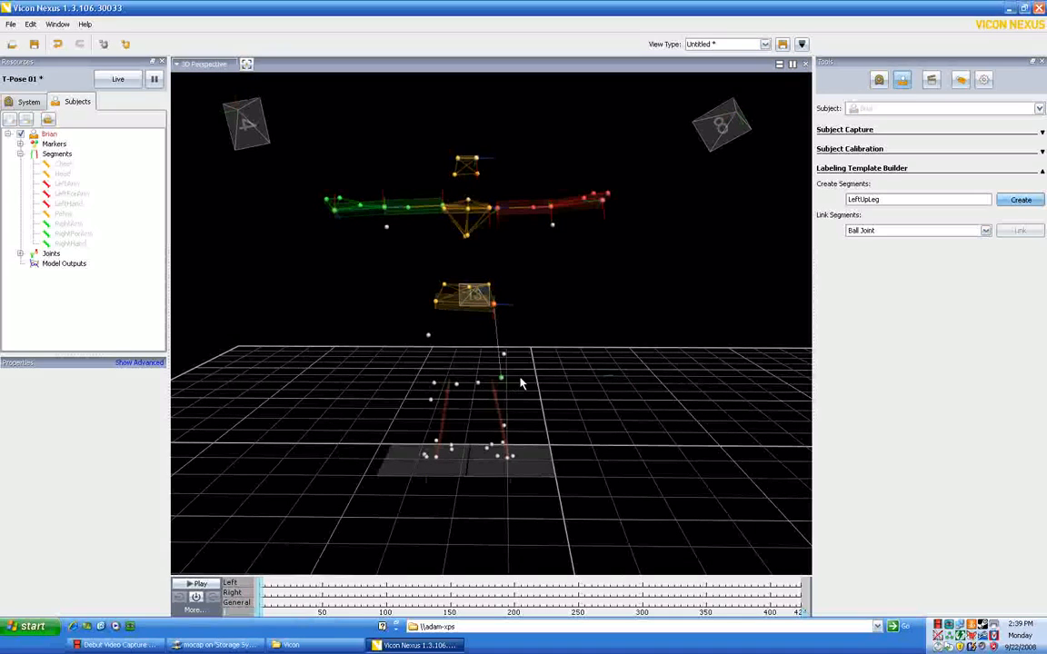
pyautogui.click(1019, 199)
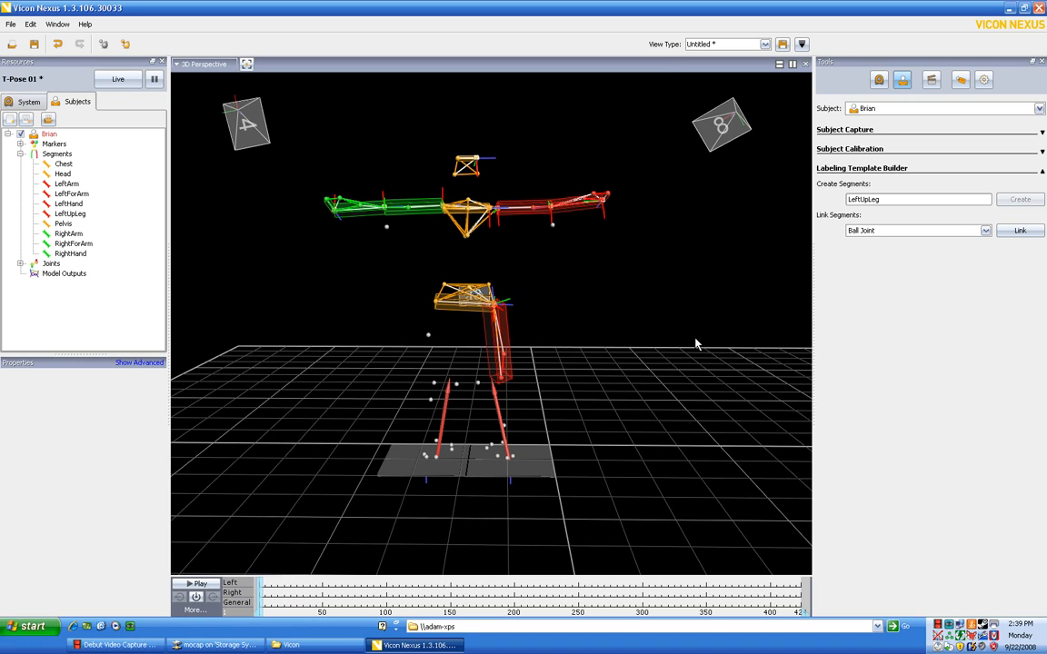
# Turn off the ForcePlates display in the 3D view options.
pyautogui.moveTo(675, 331)
pyautogui.mouseDown()
pyautogui.moveTo(689, 321)
pyautogui.moveTo(675, 329)
pyautogui.mouseUp()
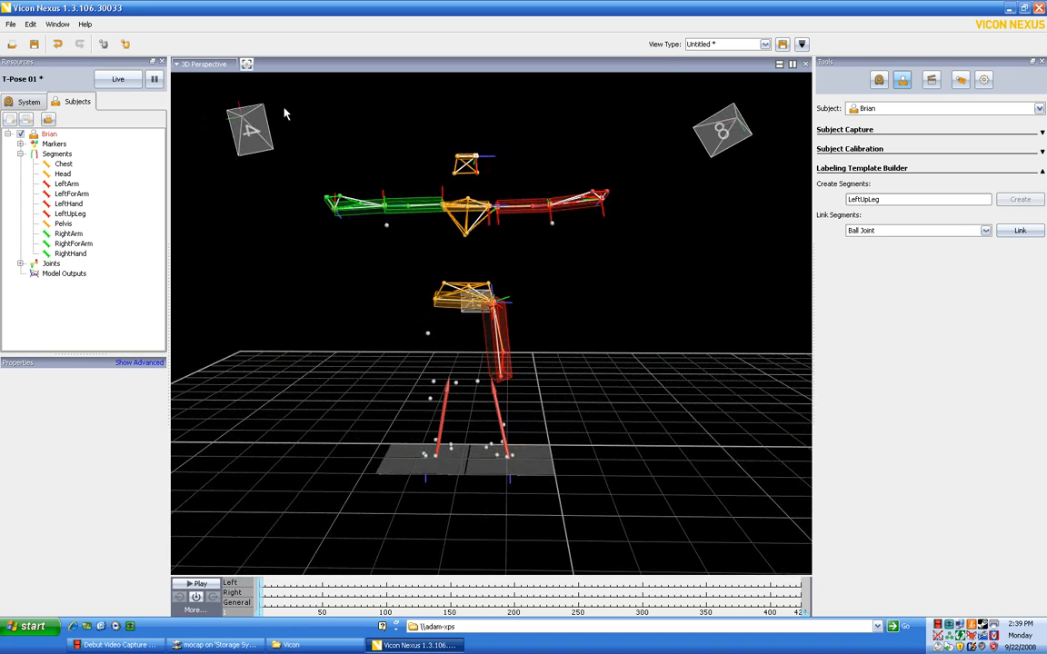
pyautogui.click(56, 25)
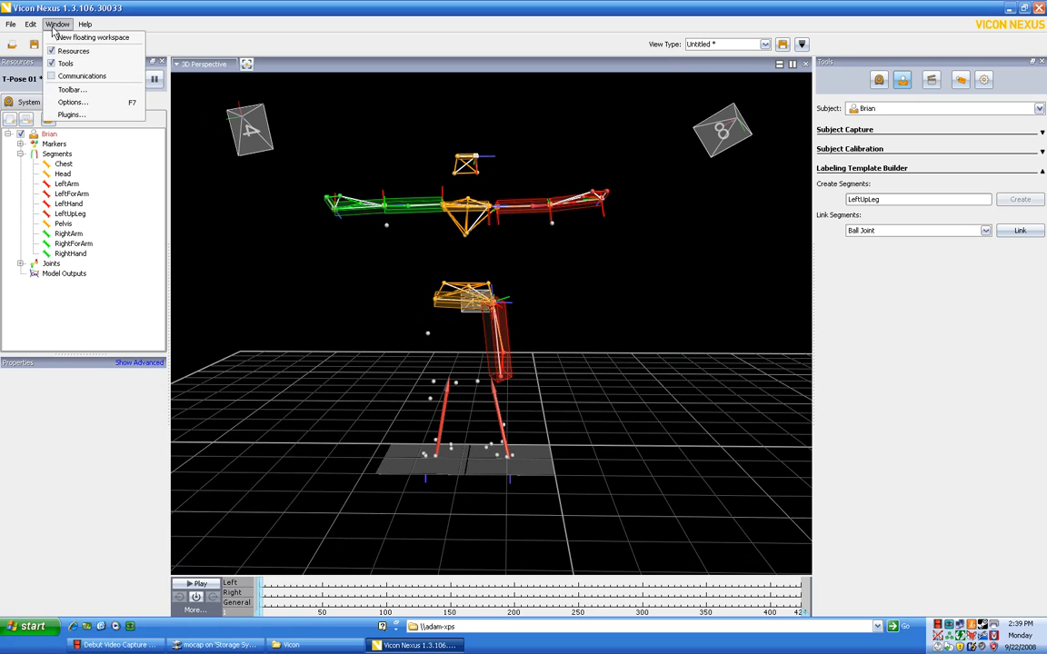
pyautogui.click(73, 103)
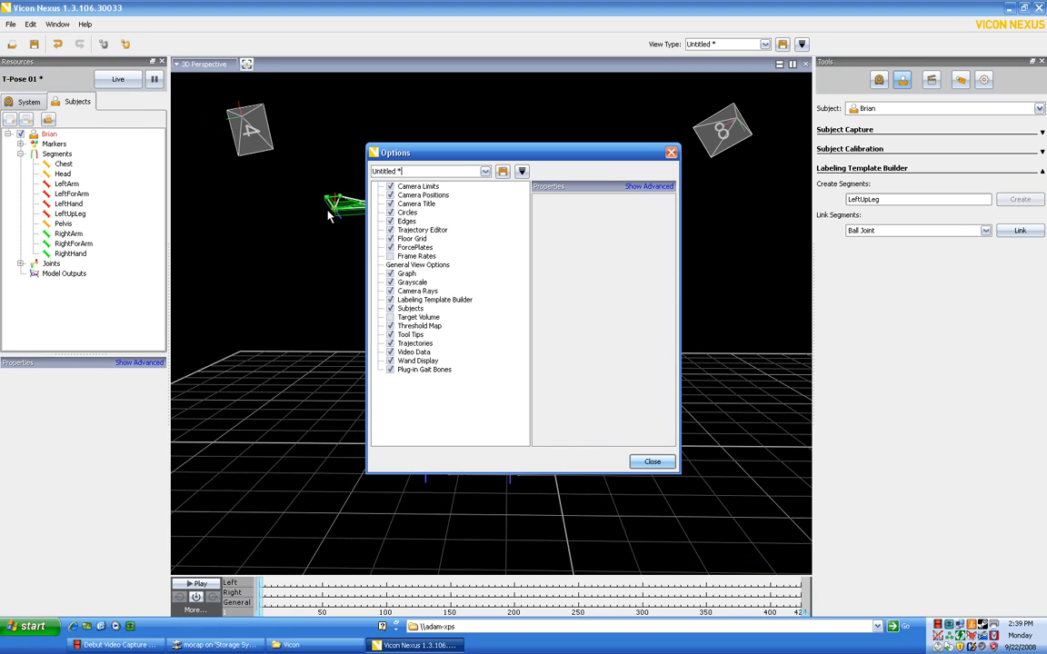
pyautogui.click(415, 247)
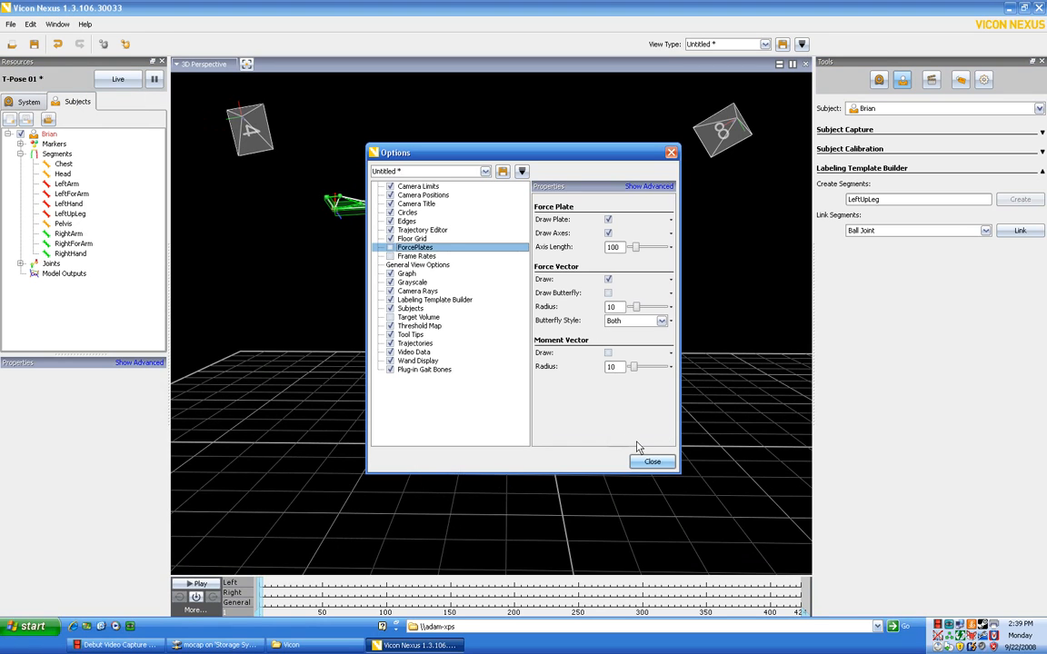
pyautogui.click(653, 463)
# Create a segment named LeftTibia from the left knee marker, the left ankle marker and the shin marker between them.
pyautogui.moveTo(462, 477)
pyautogui.mouseDown()
pyautogui.moveTo(560, 495)
pyautogui.moveTo(510, 492)
pyautogui.moveTo(446, 465)
pyautogui.moveTo(483, 462)
pyautogui.moveTo(498, 479)
pyautogui.moveTo(471, 483)
pyautogui.mouseUp()
pyautogui.moveTo(611, 410); pyautogui.dragTo(607, 403)
pyautogui.click(917, 203)
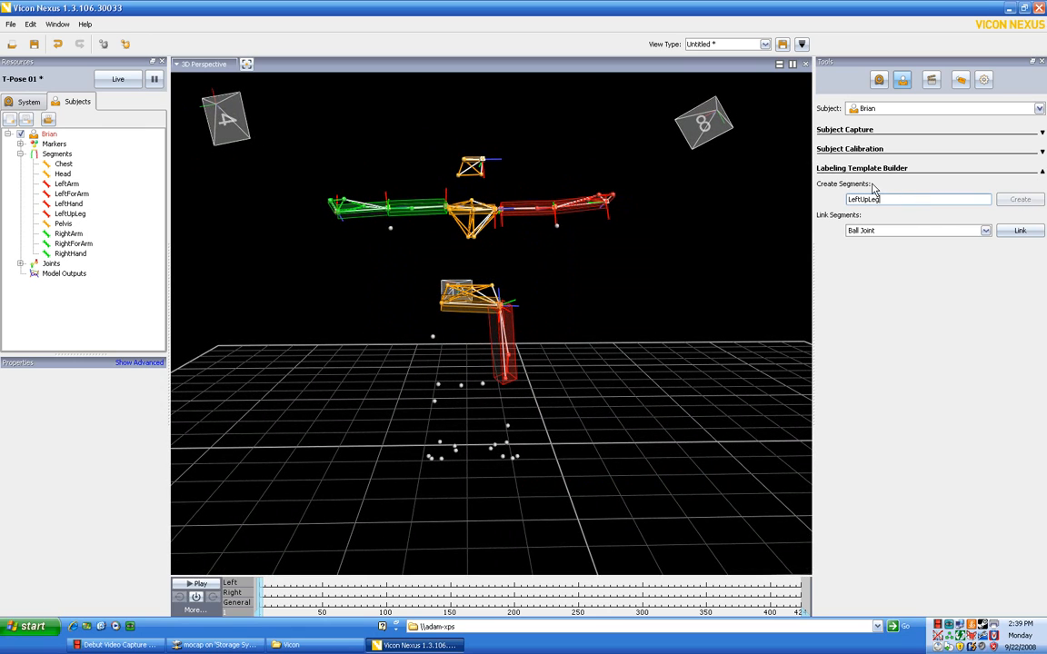
pyautogui.write('Tibia')
pyautogui.press('Return')
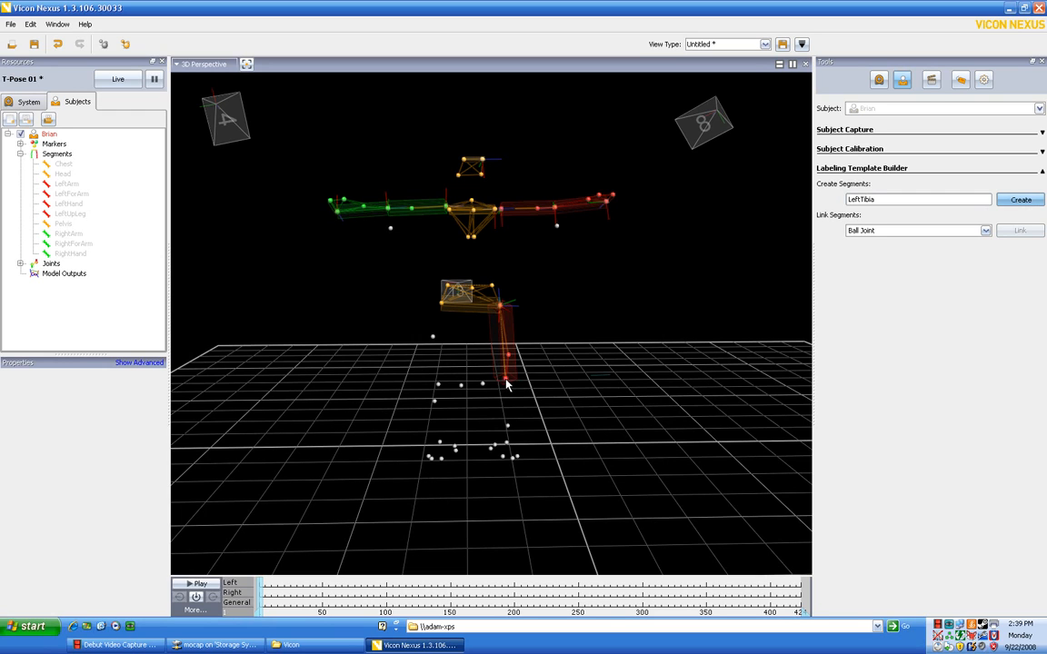
pyautogui.moveTo(555, 433); pyautogui.dragTo(528, 442)
pyautogui.click(501, 445)
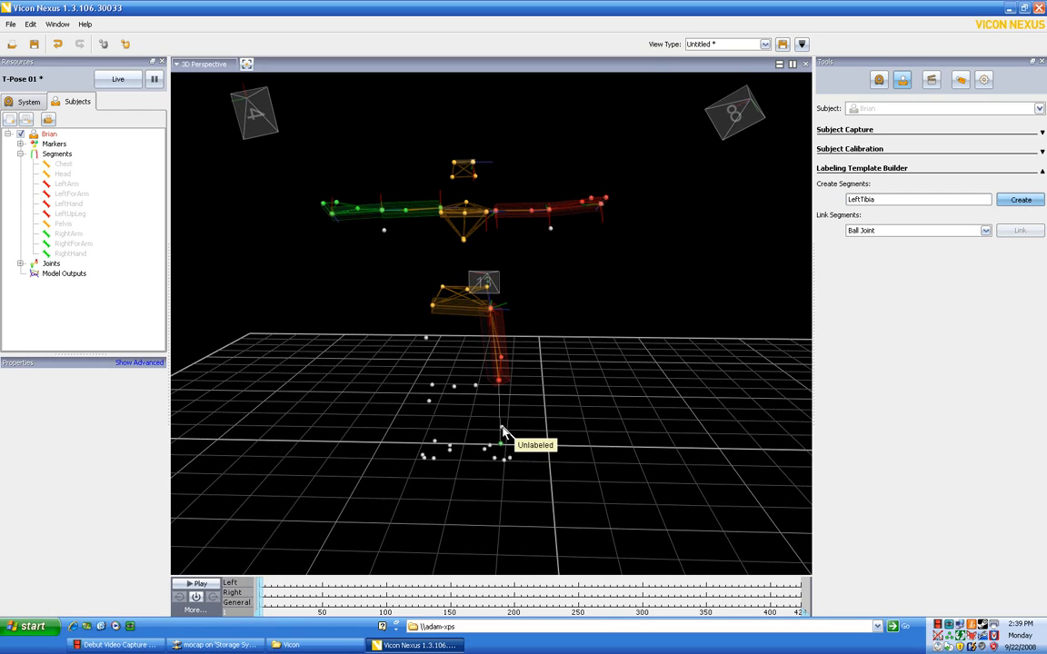
pyautogui.click(503, 428)
pyautogui.click(1019, 202)
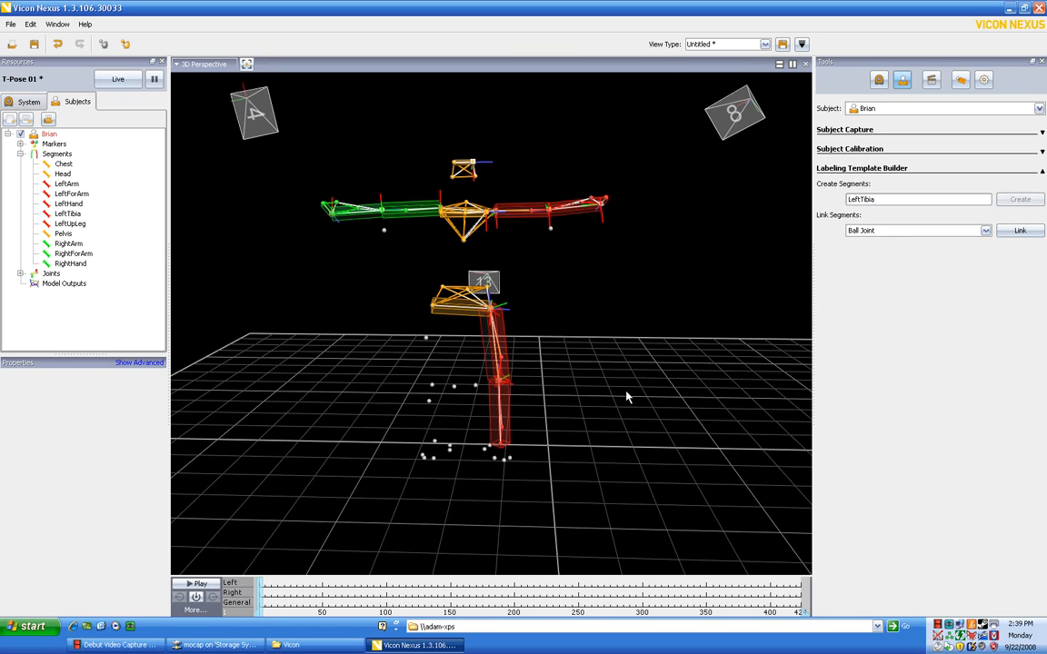
# Create a segment named LeftFoot from the left ankle marker and the four left foot markers around it.
pyautogui.moveTo(626, 392); pyautogui.dragTo(645, 405)
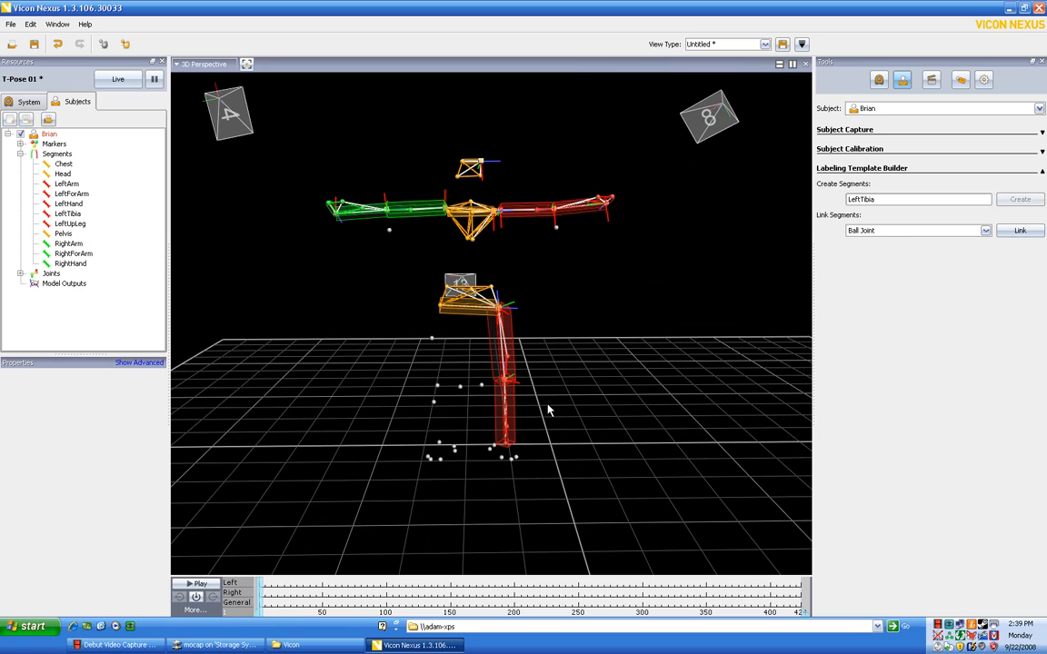
pyautogui.click(882, 200)
pyautogui.moveTo(685, 263); pyautogui.dragTo(792, 299)
pyautogui.click(1017, 206)
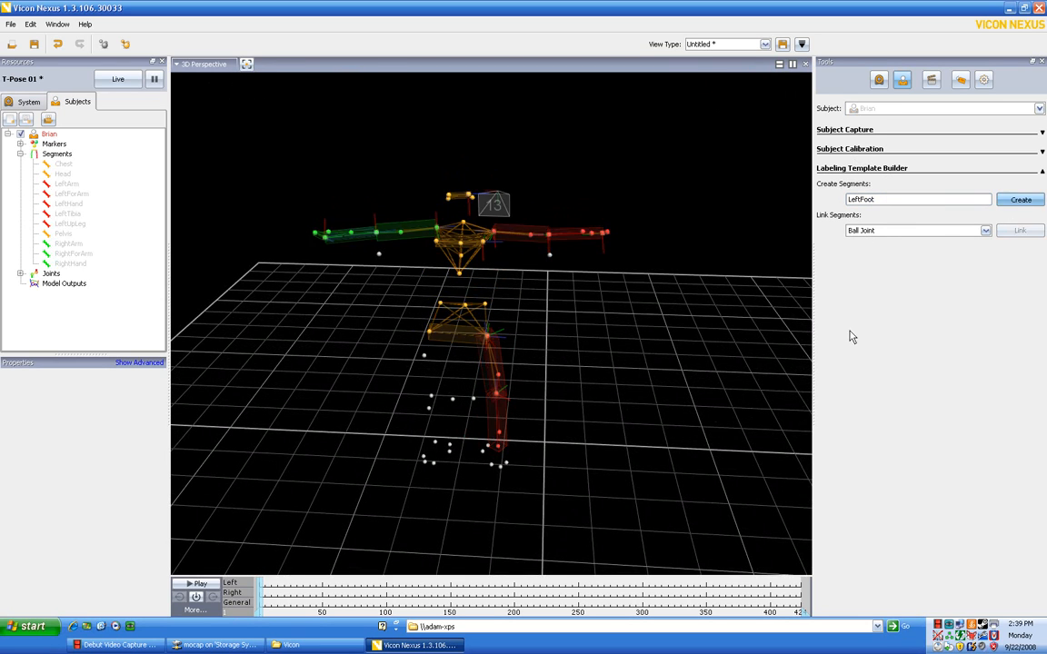
pyautogui.moveTo(688, 444); pyautogui.dragTo(662, 397)
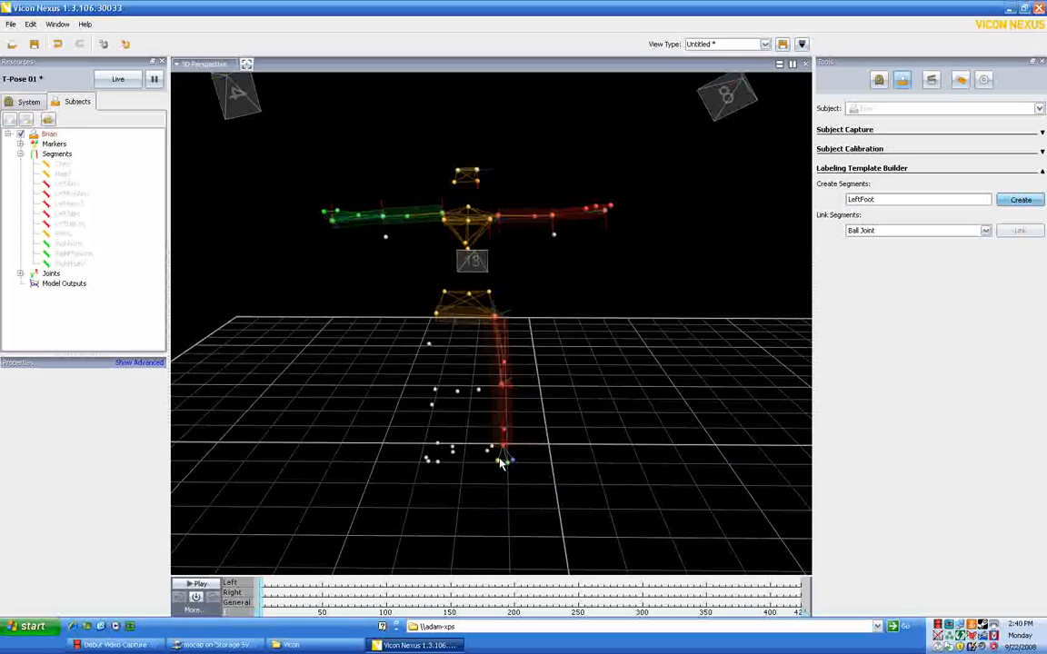
pyautogui.click(493, 447)
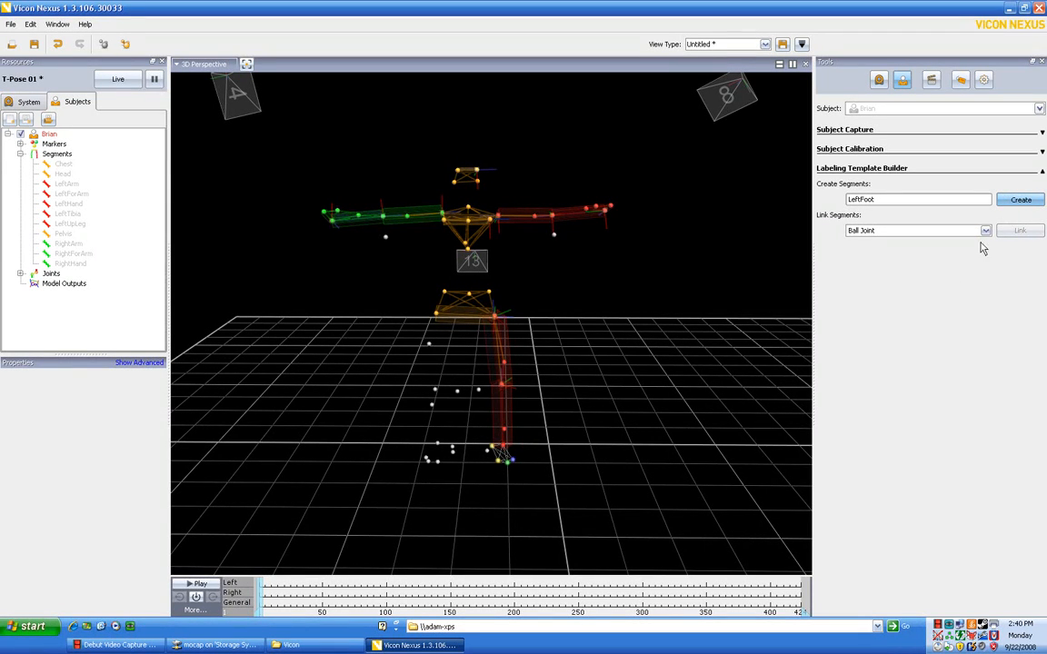
pyautogui.click(1019, 201)
# Create a segment named RightUpLeg from the pelvis's right hip marker, the right knee marker and the thigh marker between them.
pyautogui.moveTo(589, 353)
pyautogui.mouseDown()
pyautogui.moveTo(536, 351)
pyautogui.moveTo(677, 386)
pyautogui.moveTo(606, 343)
pyautogui.mouseUp()
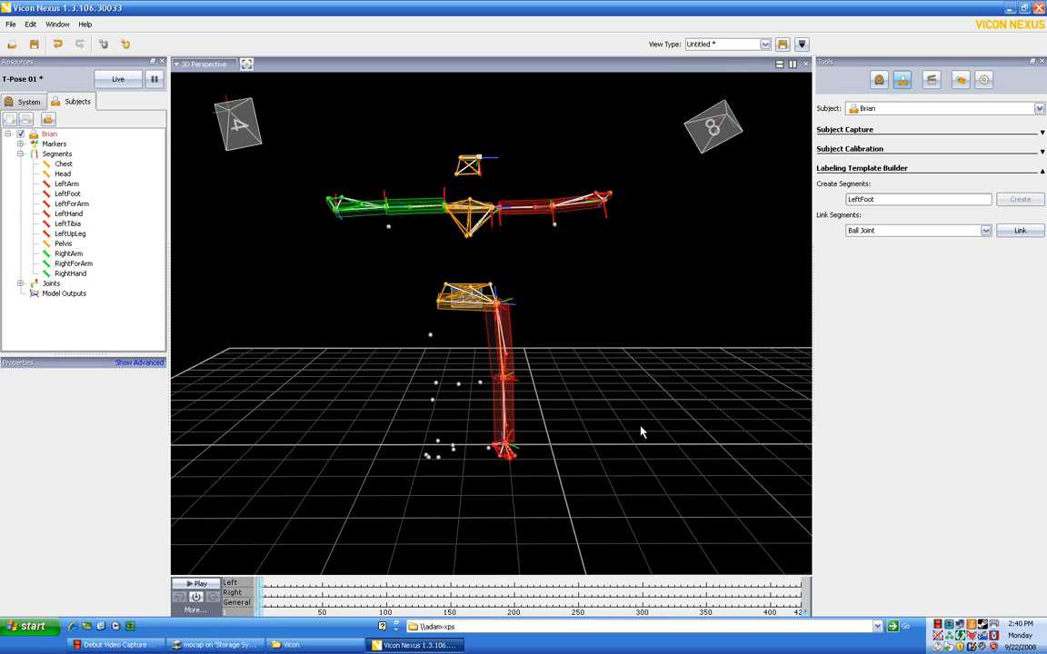
pyautogui.moveTo(874, 206); pyautogui.dragTo(816, 207)
pyautogui.write('Ri')
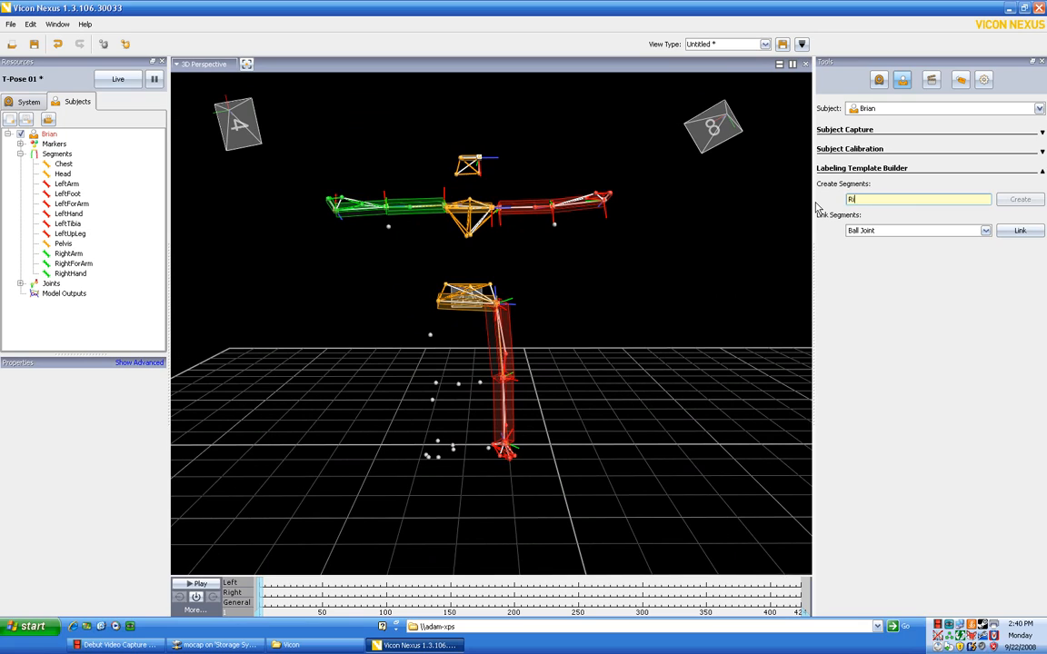
pyautogui.write('ghtUpLeg')
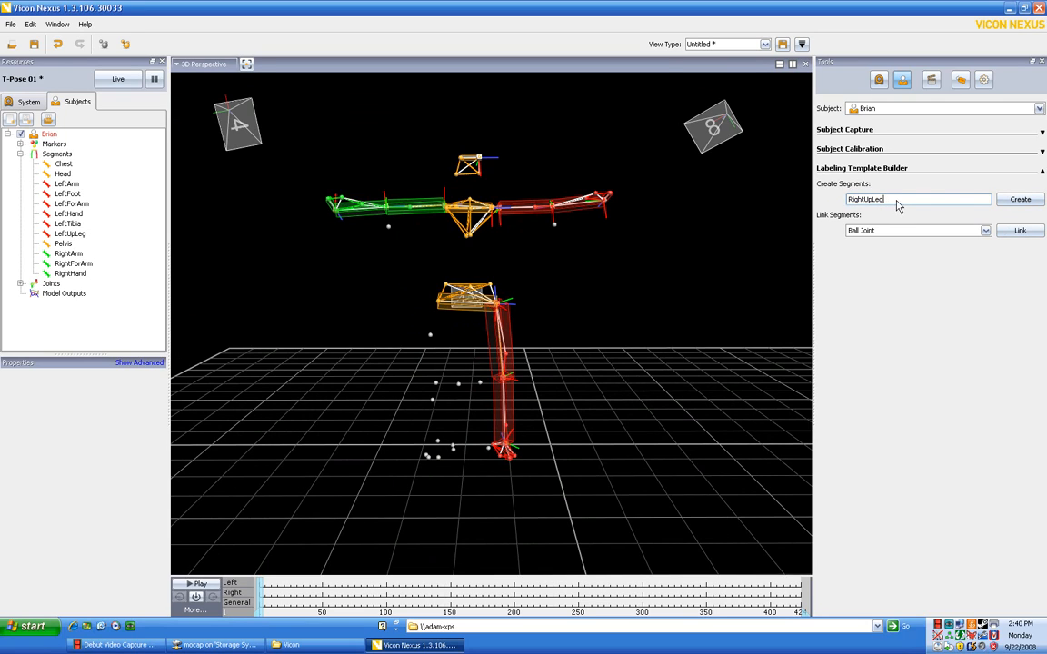
pyautogui.click(1038, 203)
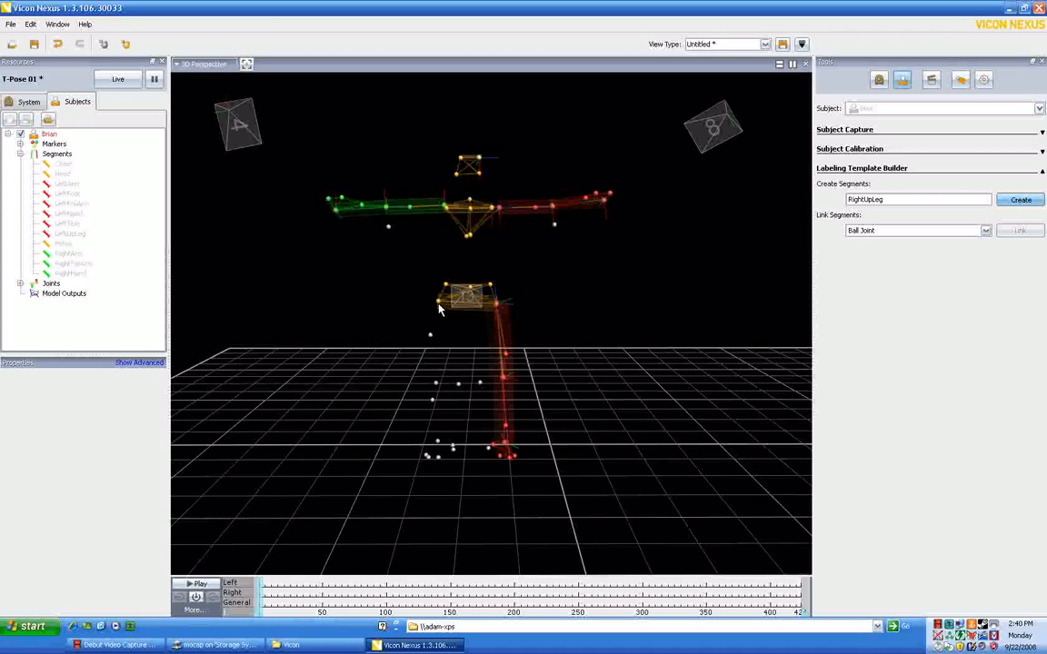
pyautogui.click(439, 303)
pyautogui.click(435, 383)
pyautogui.click(431, 336)
pyautogui.click(1014, 200)
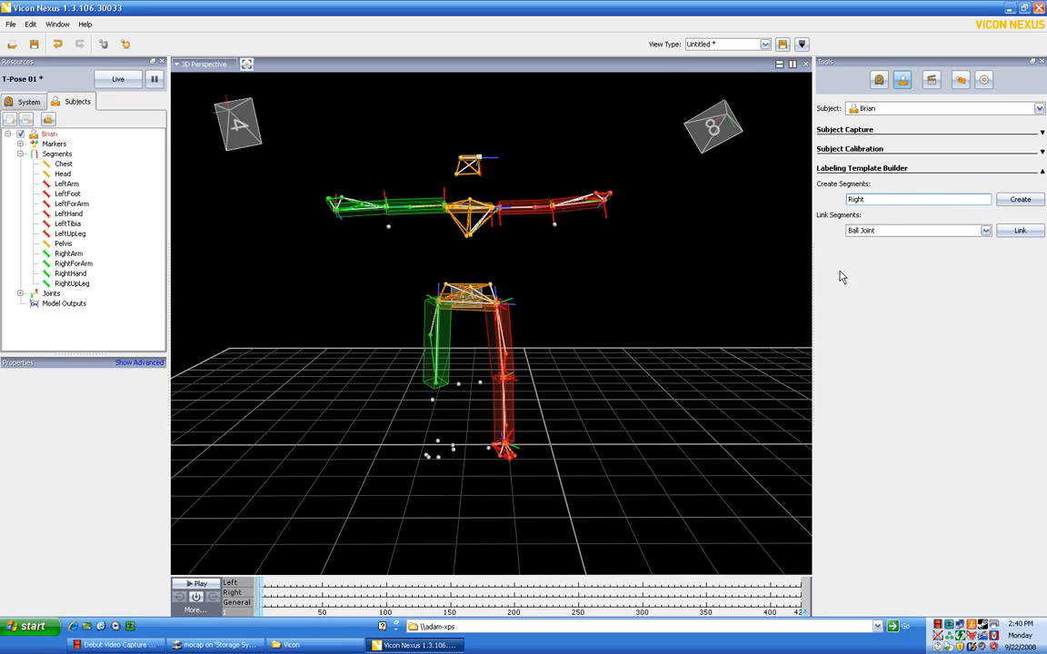
# Create a segment named RightTibia from the right knee marker, the right ankle marker and the shin marker between them.
pyautogui.write('bia')
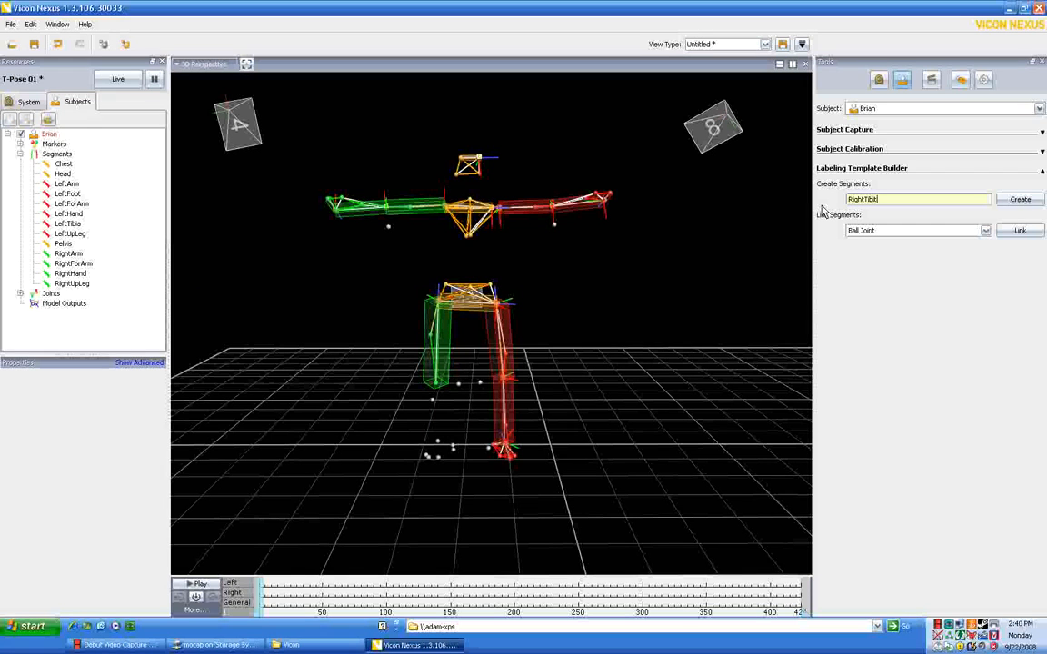
pyautogui.click(1023, 200)
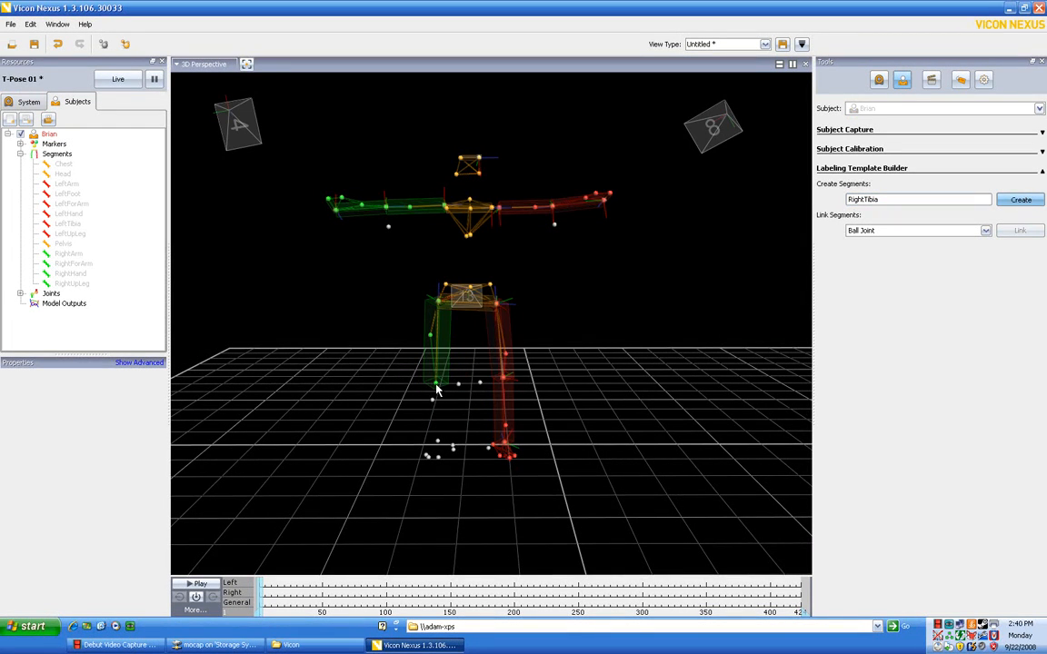
pyautogui.click(438, 441)
pyautogui.click(432, 402)
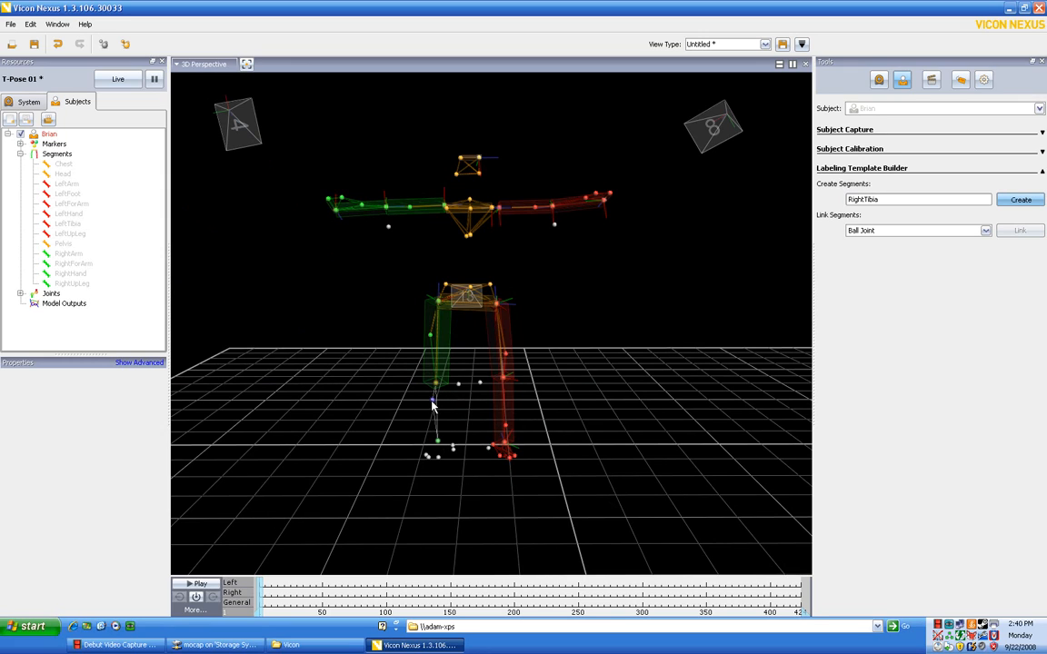
pyautogui.click(1020, 201)
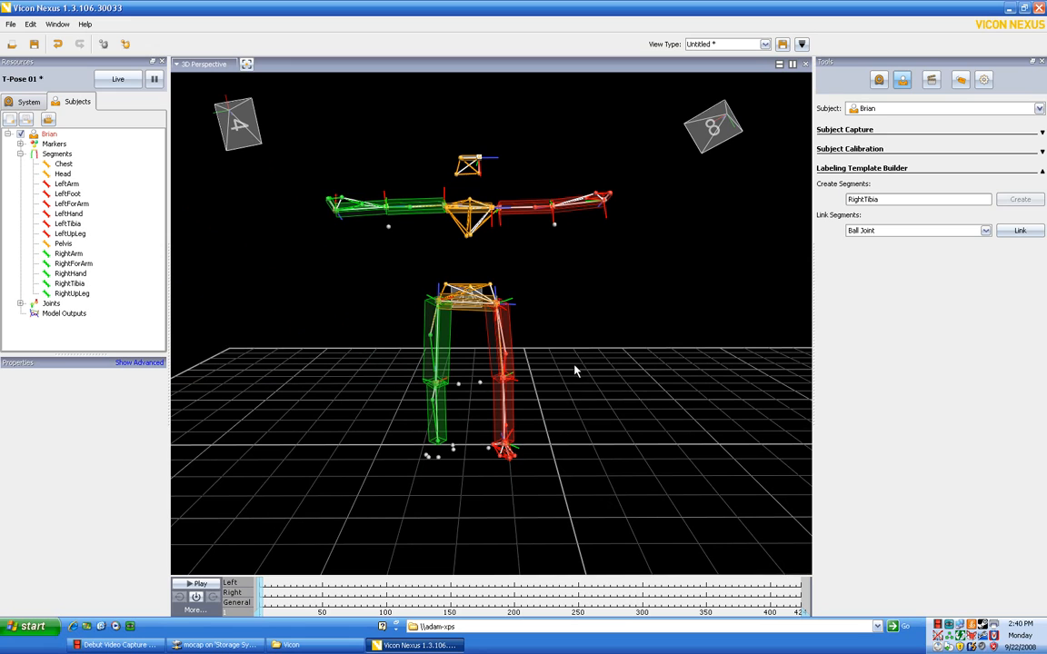
# Delete the RightTibia segment from the subject's segments.
pyautogui.moveTo(571, 400)
pyautogui.mouseDown()
pyautogui.moveTo(622, 400)
pyautogui.moveTo(560, 397)
pyautogui.mouseUp()
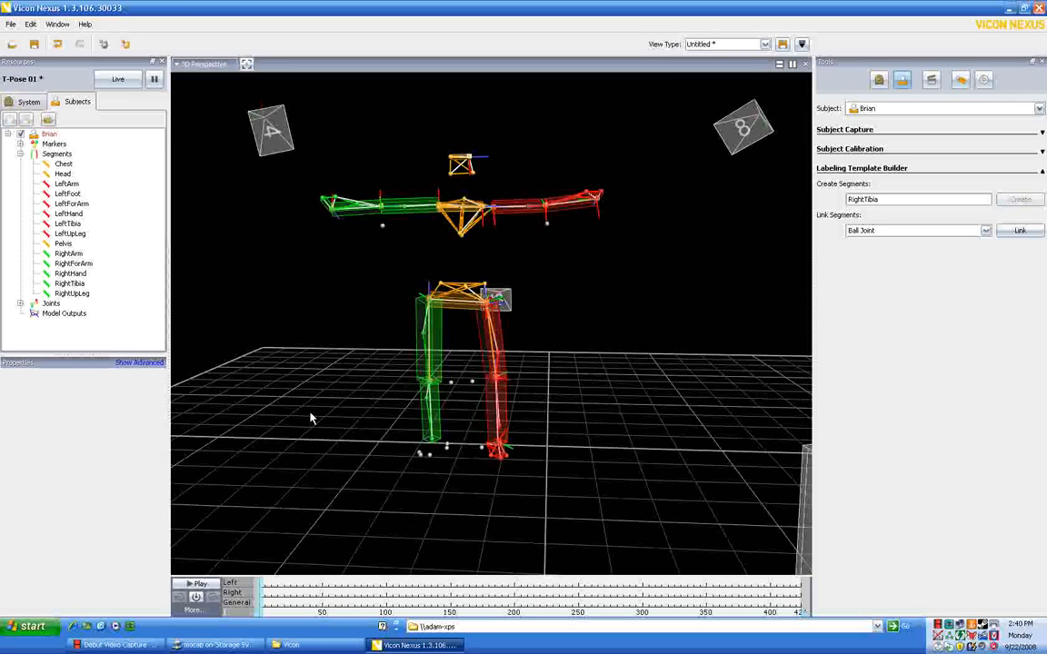
pyautogui.click(70, 284)
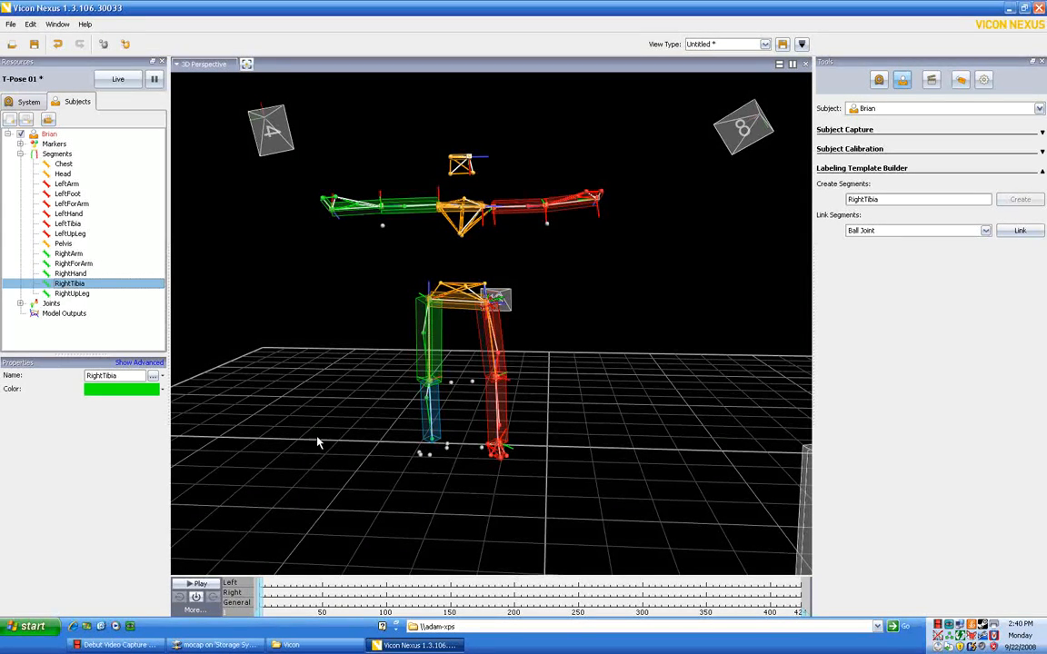
pyautogui.rightClick(80, 284)
pyautogui.click(89, 291)
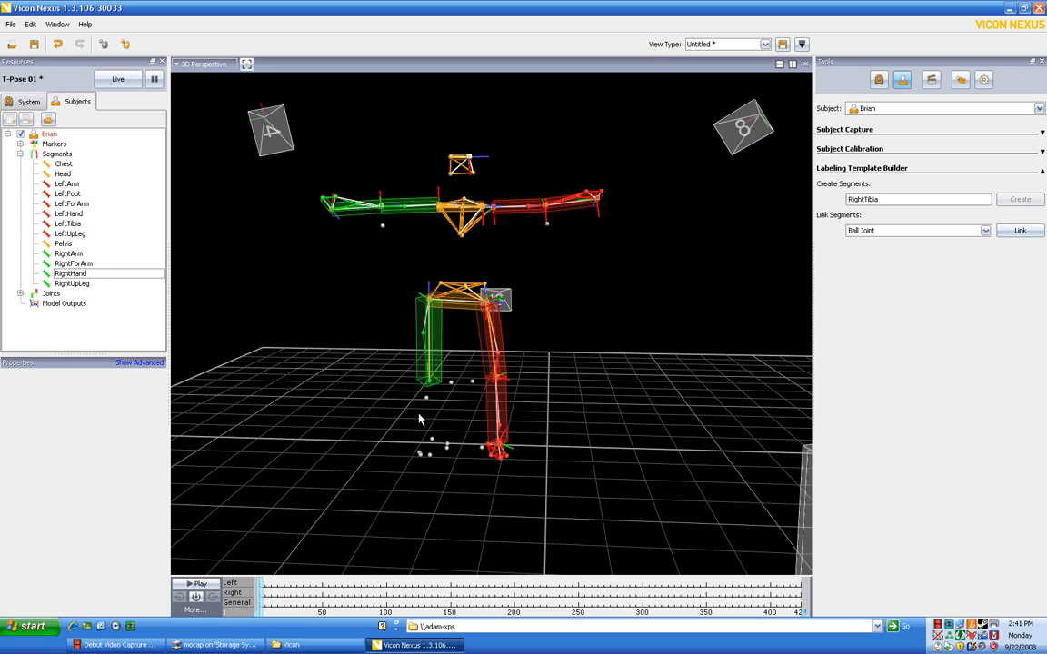
# Recreate the RightTibia segment from the right knee, ankle and shin markers, and check the skeleton on the next frame before returning.
pyautogui.click(906, 201)
pyautogui.press('BackSpace')
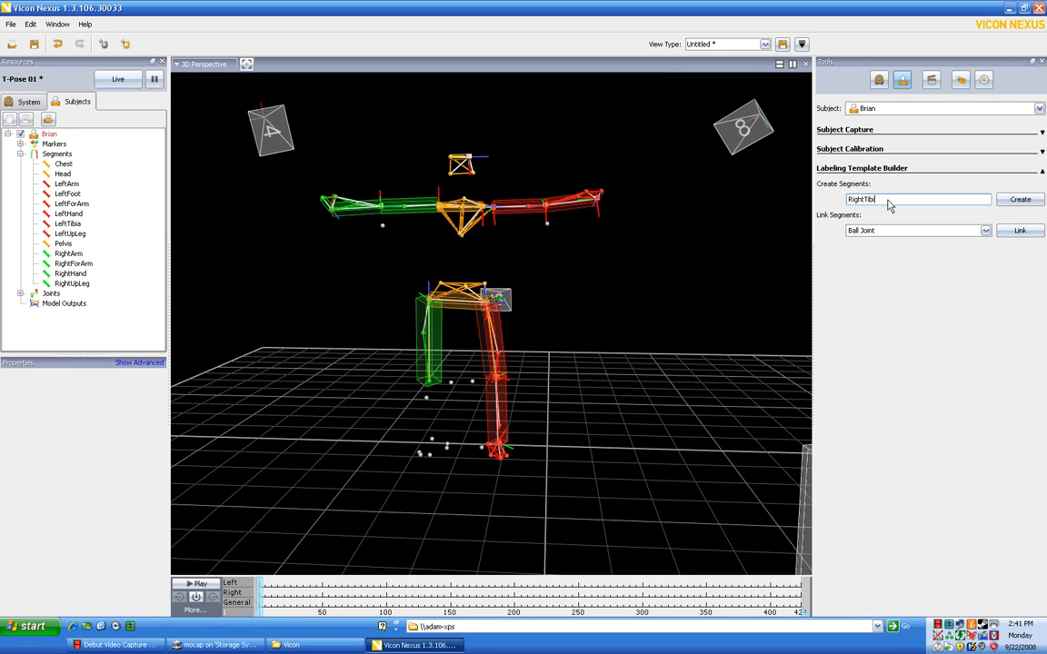
pyautogui.write('a')
pyautogui.click(1025, 201)
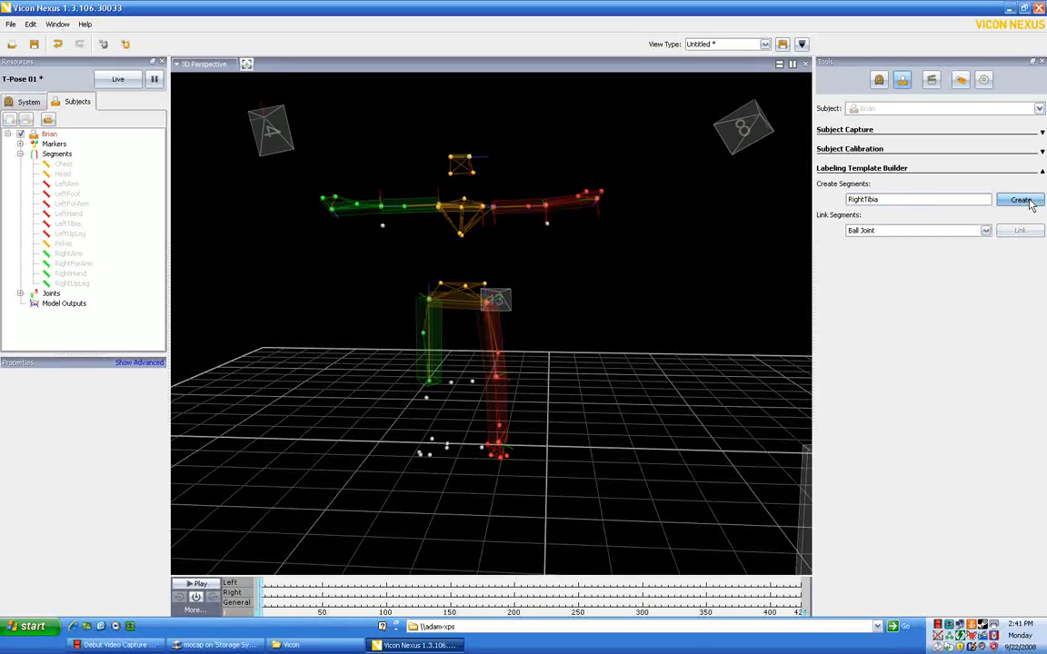
pyautogui.moveTo(592, 442); pyautogui.dragTo(587, 427)
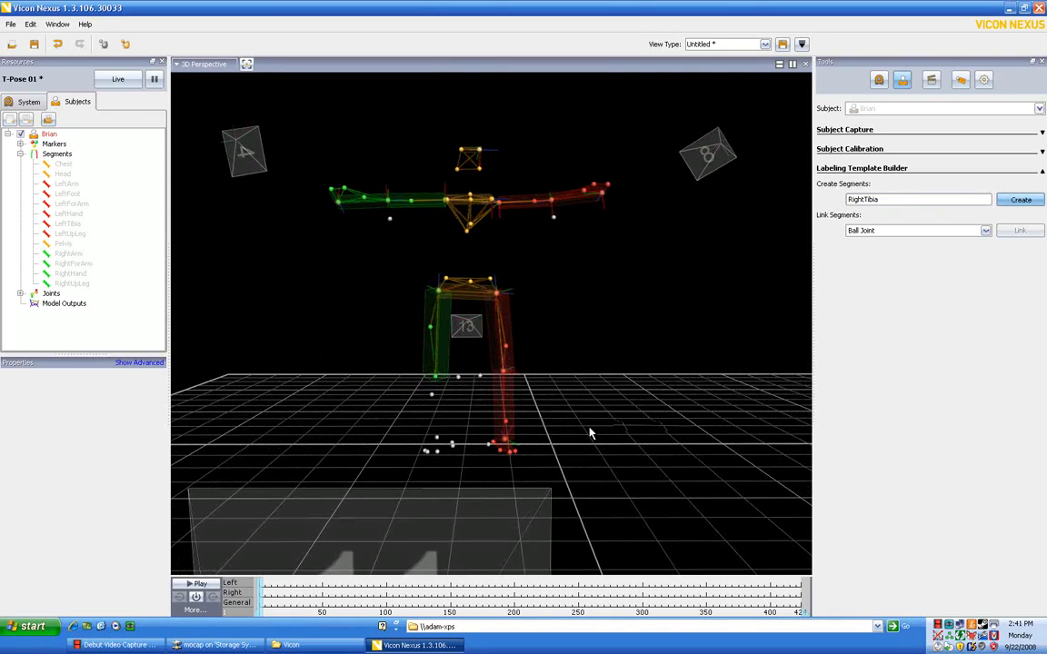
pyautogui.click(436, 437)
pyautogui.click(430, 395)
pyautogui.click(1029, 202)
pyautogui.moveTo(526, 427); pyautogui.dragTo(618, 409)
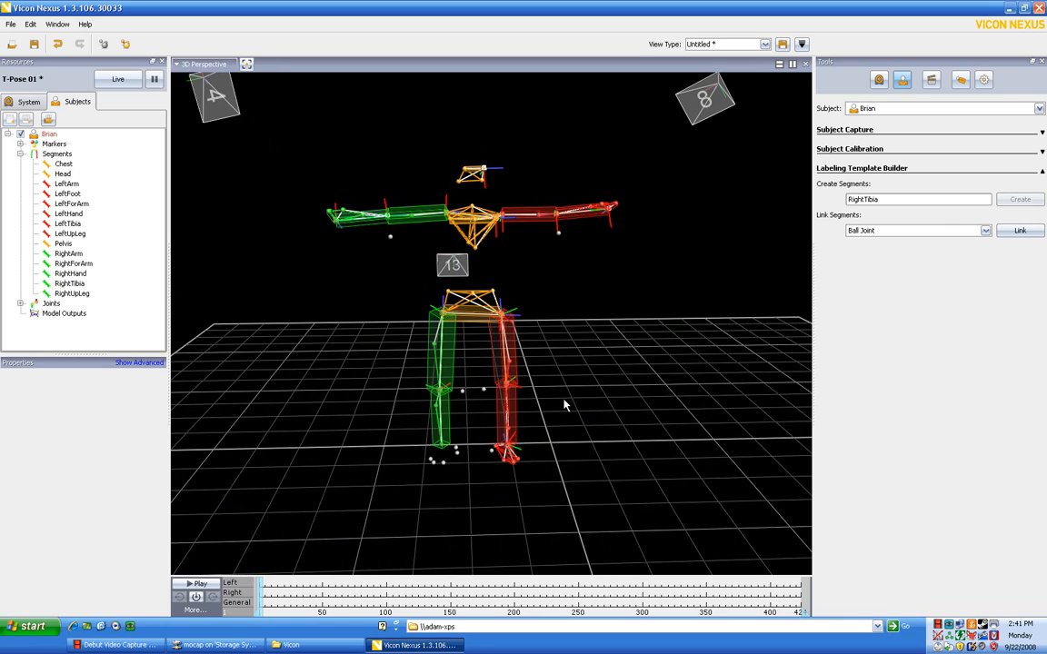
pyautogui.press('Right')
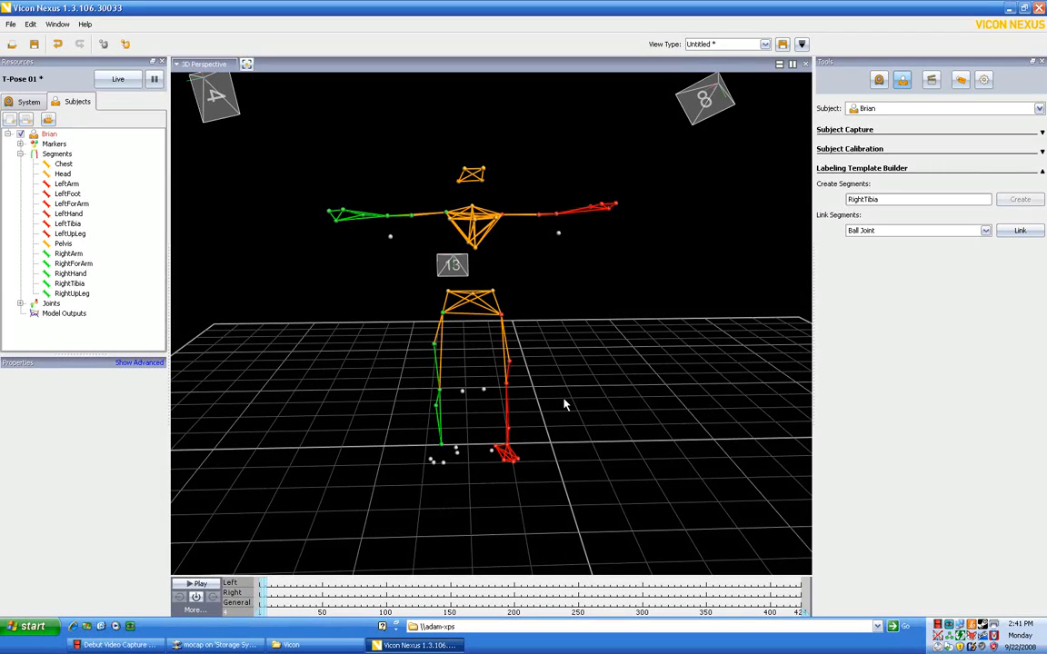
pyautogui.press('Left')
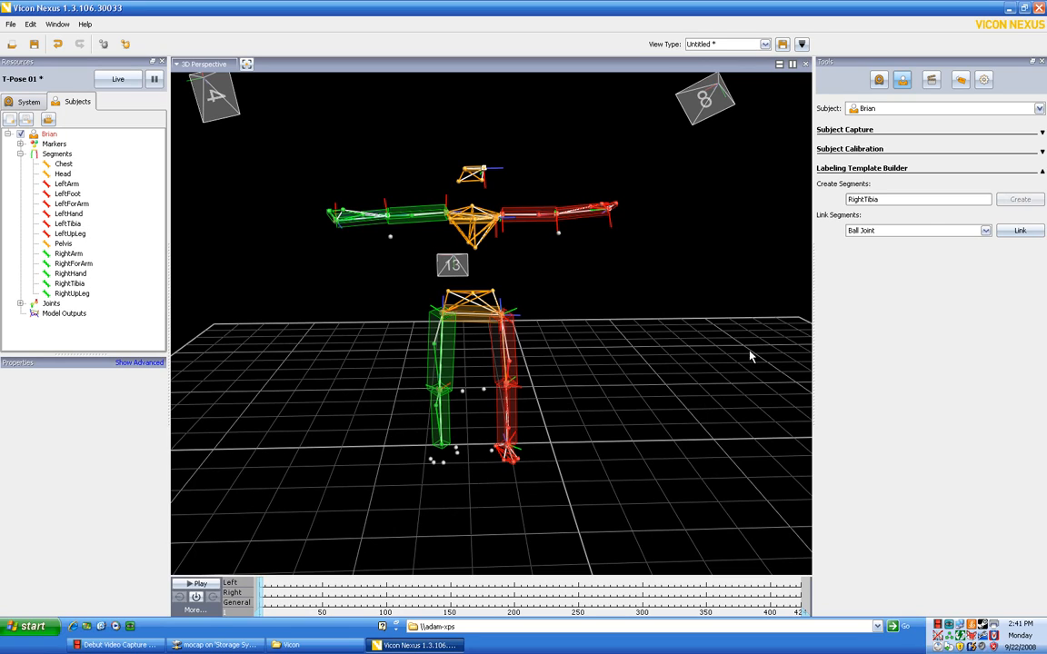
# Create a segment named RightFoot from the right ankle marker and the four right foot markers around it.
pyautogui.click(909, 202)
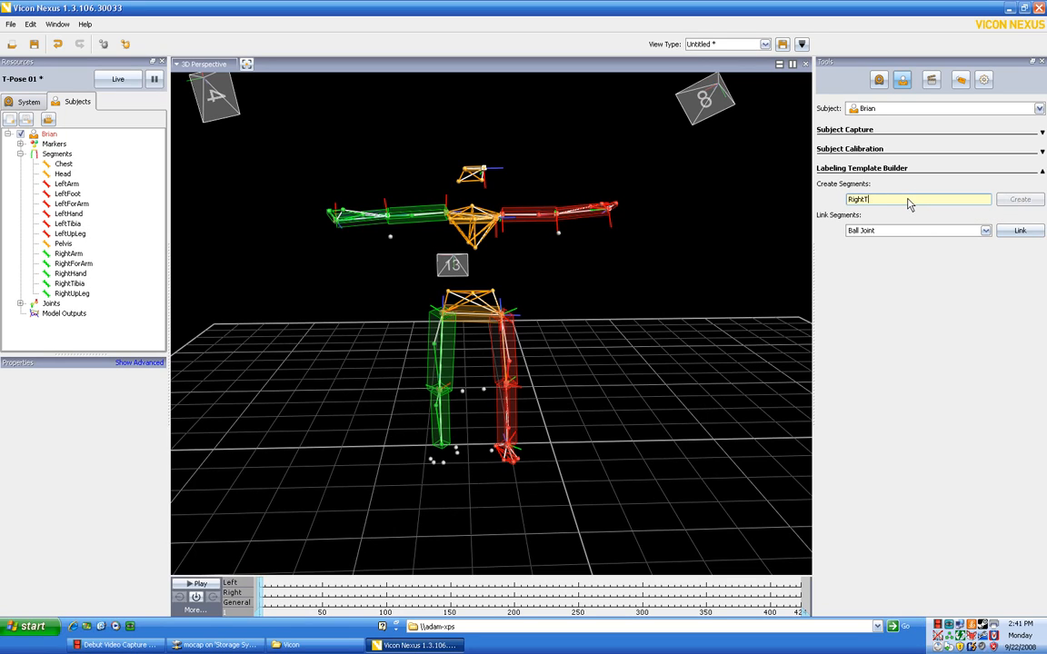
pyautogui.press('BackSpace')
pyautogui.click(1026, 203)
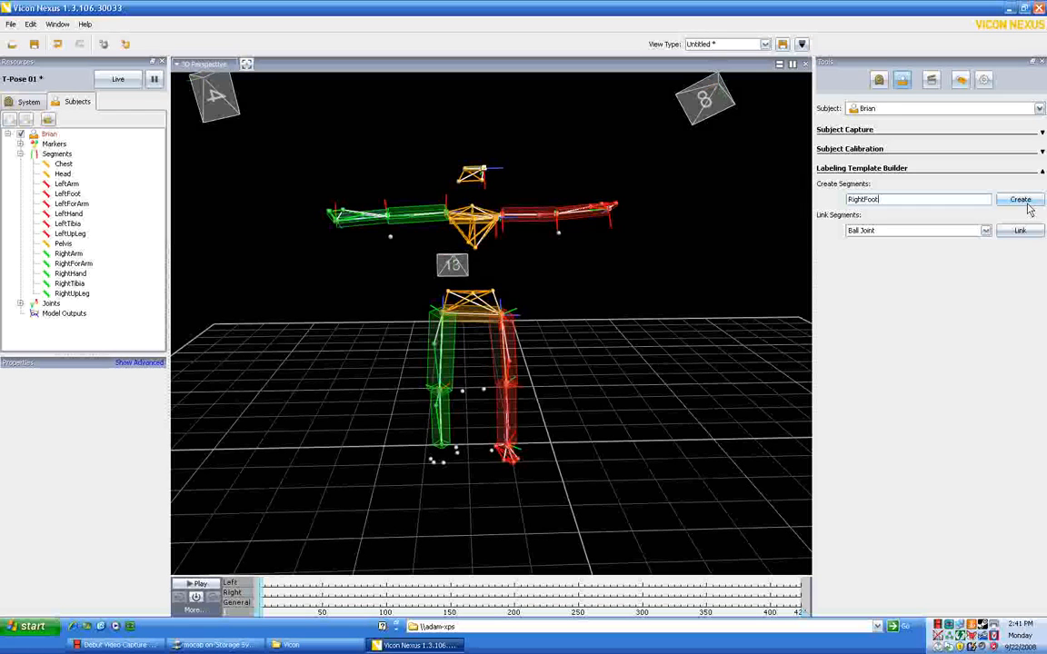
pyautogui.click(430, 459)
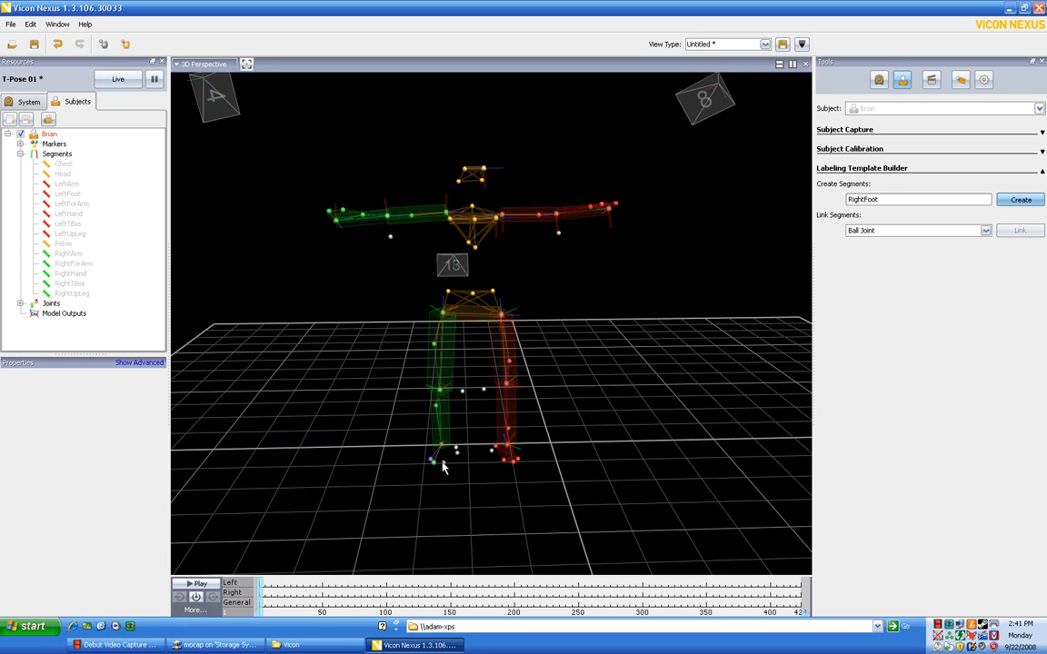
pyautogui.keyDown('ctrl'); pyautogui.click(442, 460); pyautogui.keyUp('ctrl')
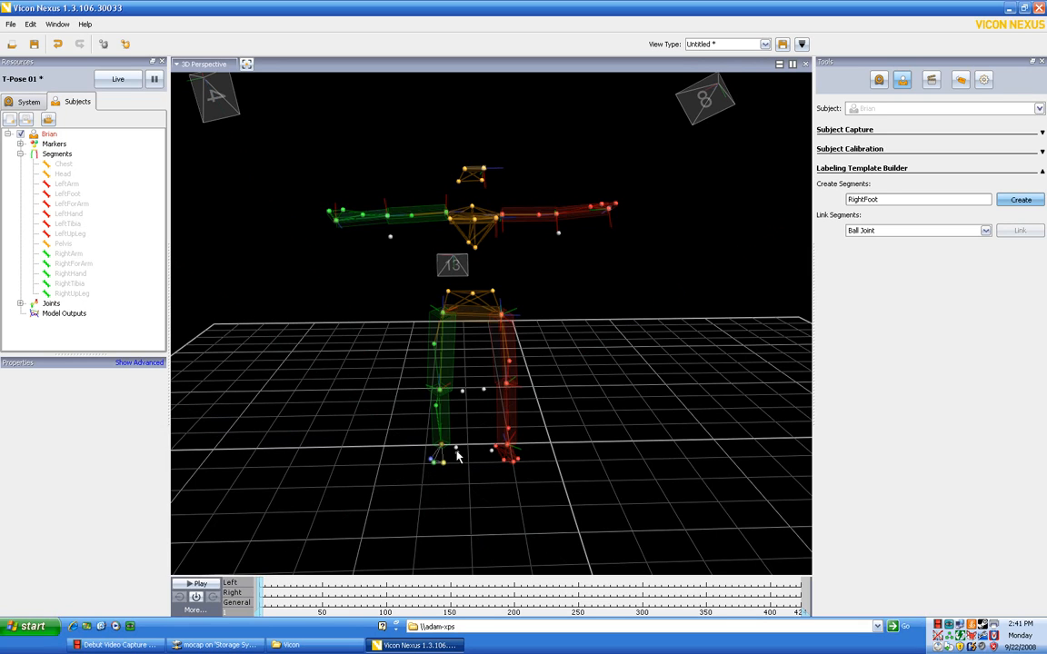
pyautogui.click(1021, 199)
pyautogui.moveTo(543, 448); pyautogui.dragTo(592, 462)
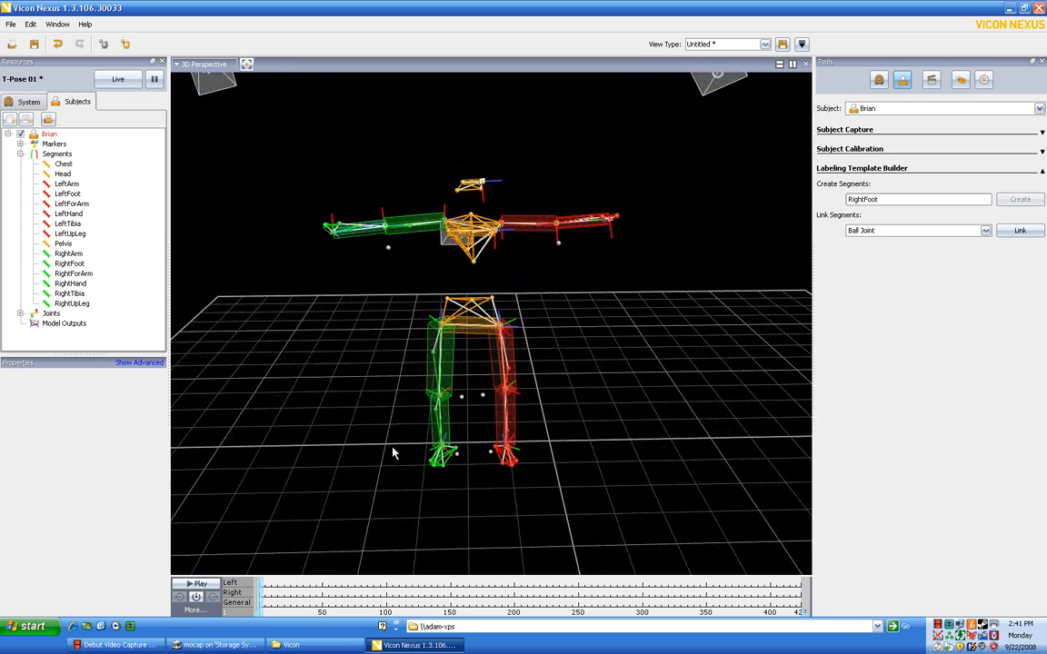